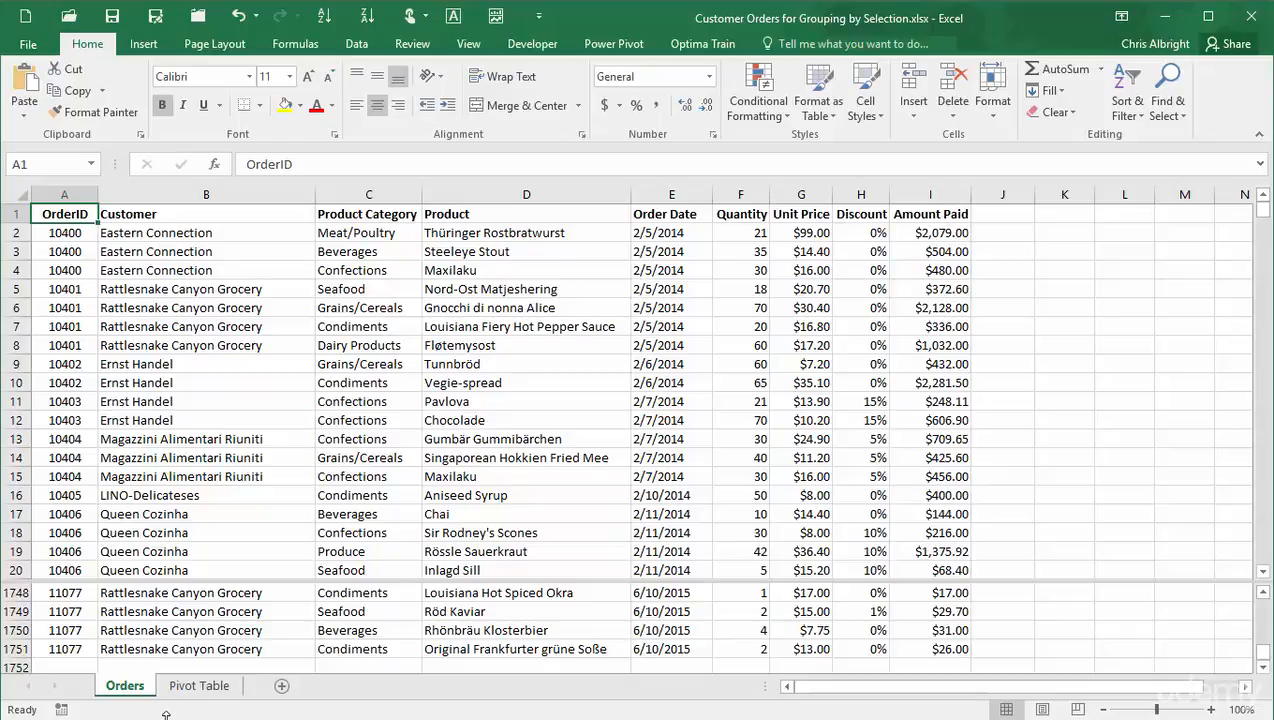
- On the Pivot Table sheet, group the products from Alice Mutton to Gustaf's Knäckebröd using Group Selection
{"action": "left_click", "coordinate": [200, 686]}
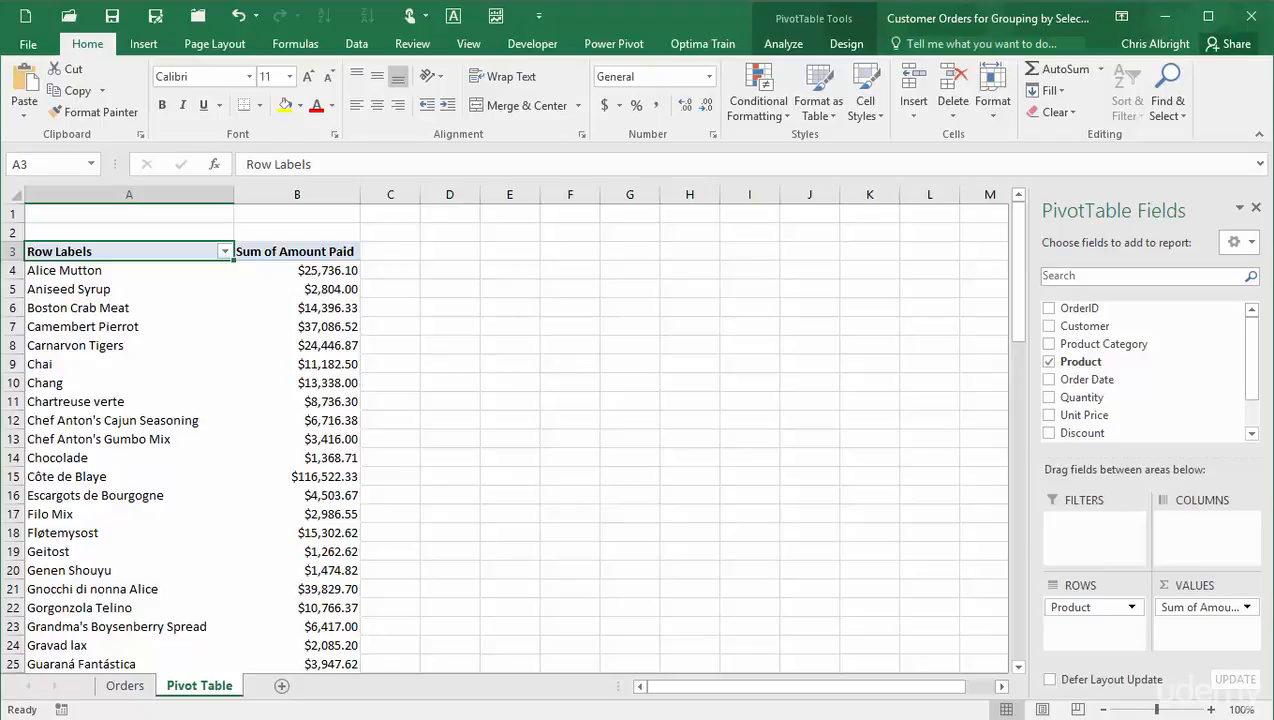
{"action": "left_click", "coordinate": [64, 262]}
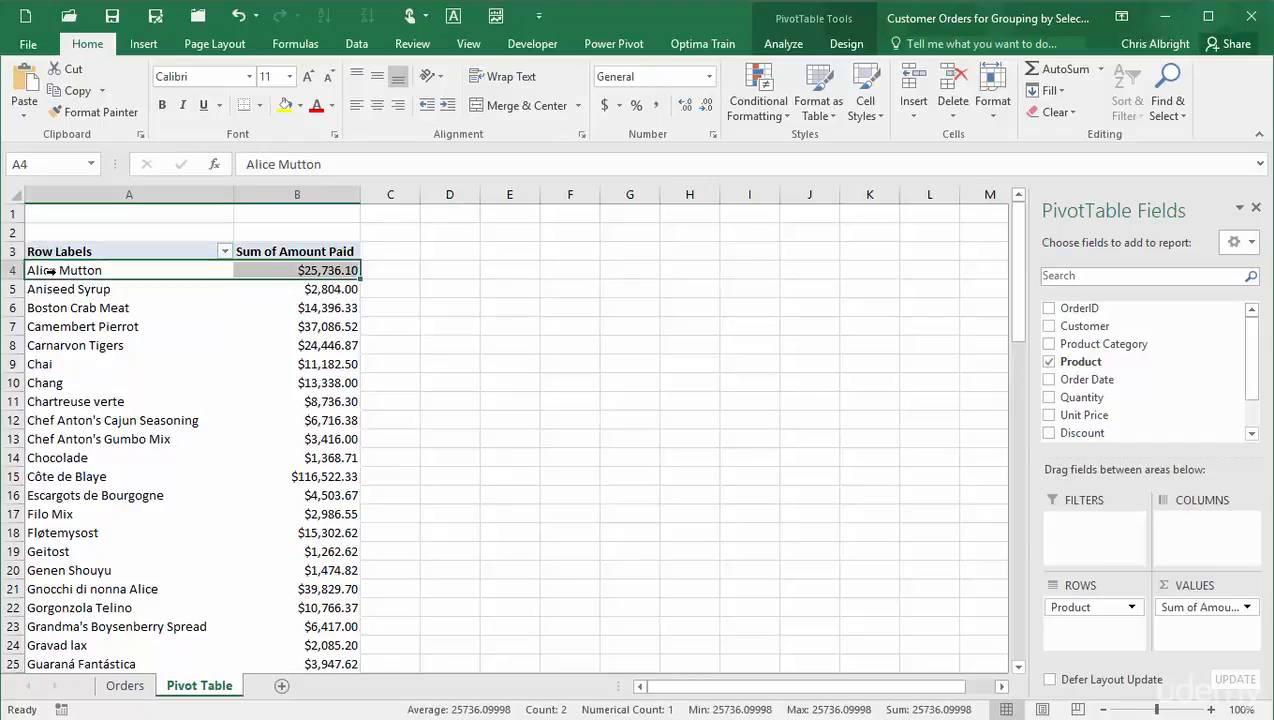
{"action": "left_click", "coordinate": [66, 270]}
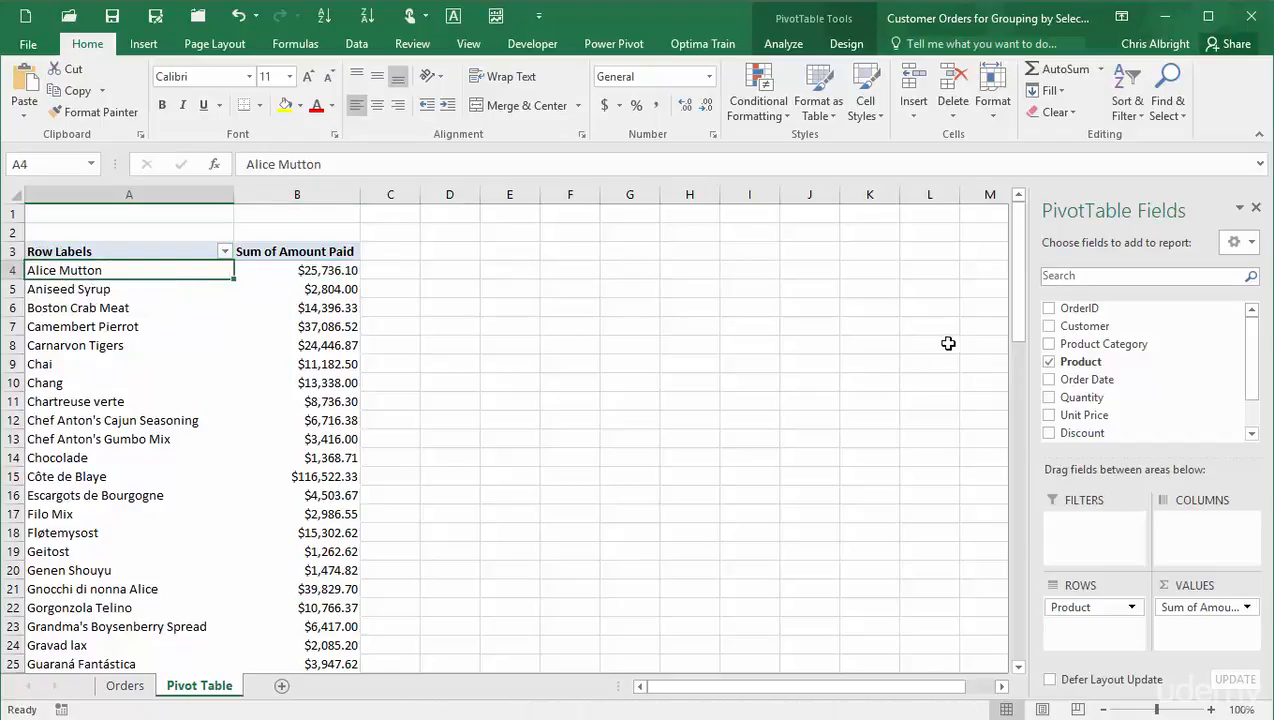
{"action": "left_click_drag", "start_coordinate": [1014, 280], "coordinate": [1001, 318]}
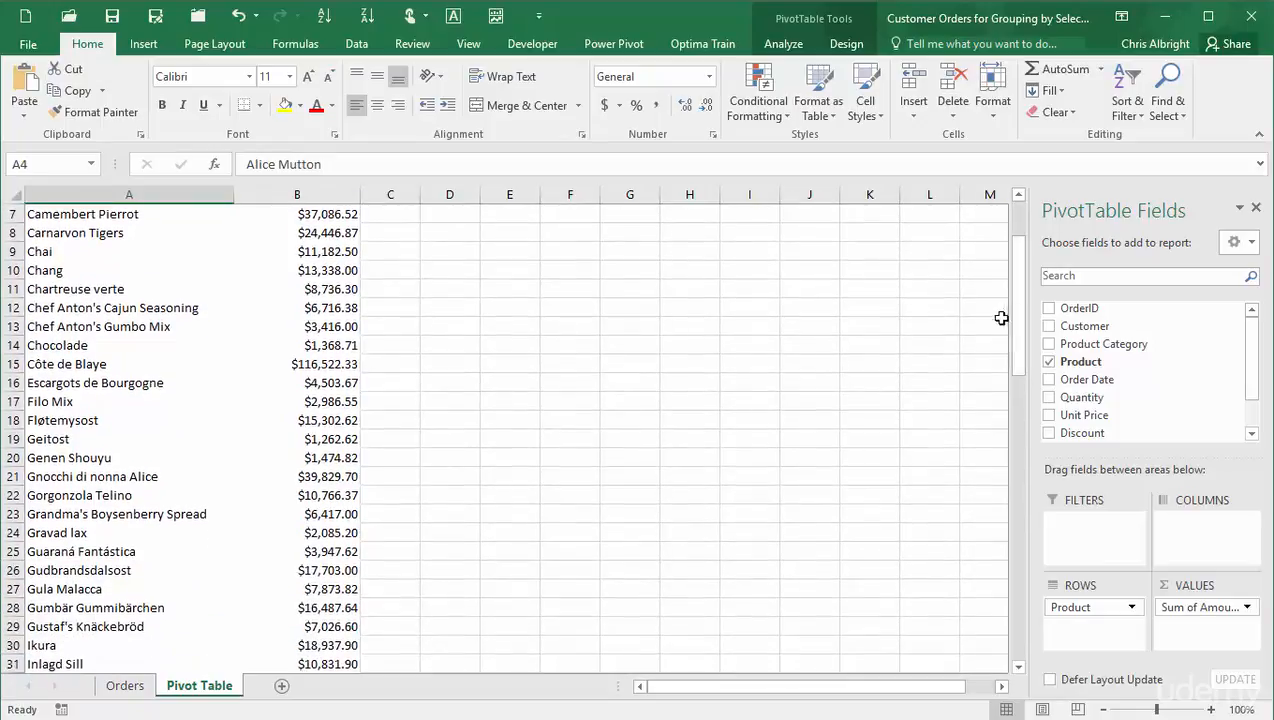
{"action": "left_click", "coordinate": [64, 627], "text": "shift"}
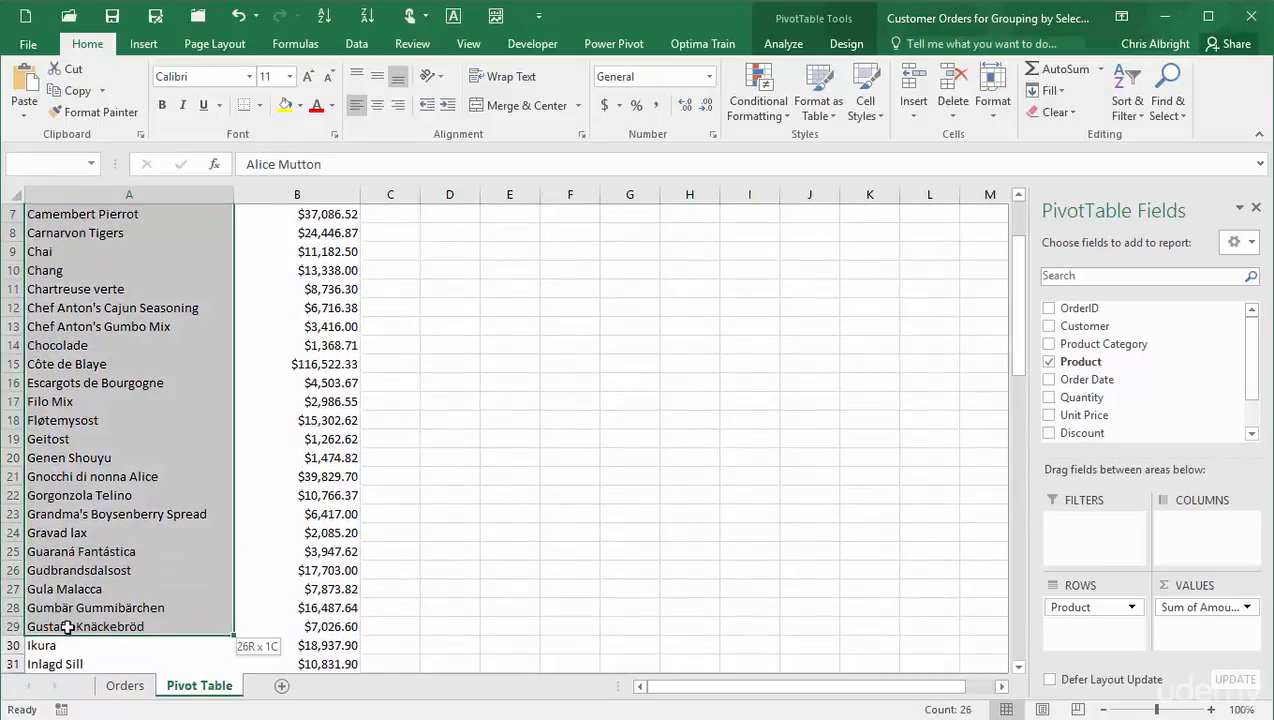
{"action": "left_click", "coordinate": [778, 44]}
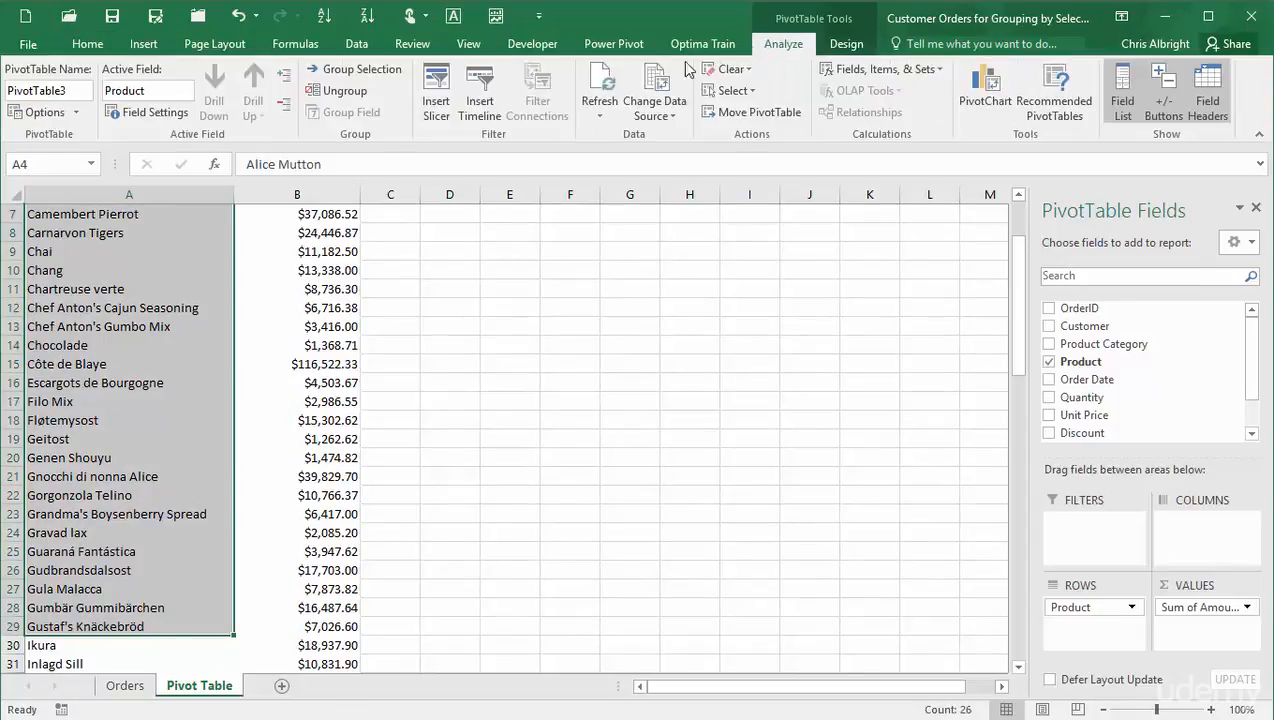
{"action": "left_click", "coordinate": [358, 68]}
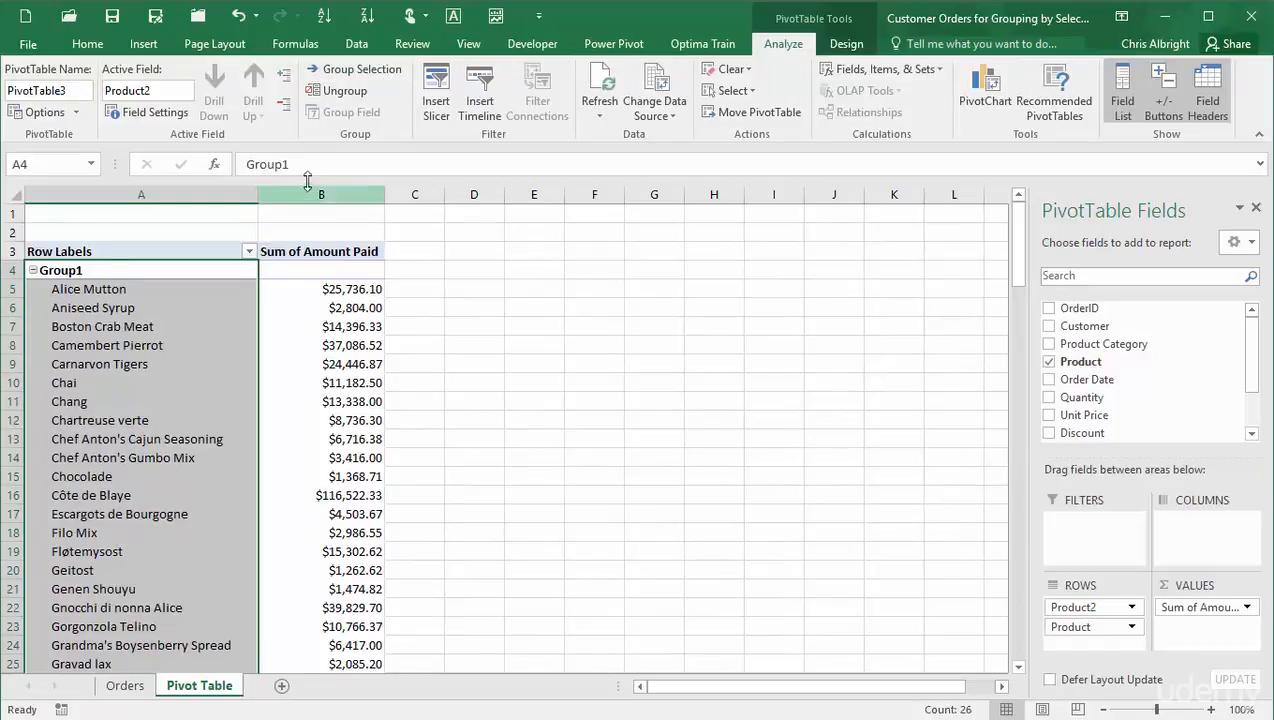
- Rename the new group to A-H and collapse it
{"action": "left_click_drag", "start_coordinate": [313, 166], "coordinate": [244, 166]}
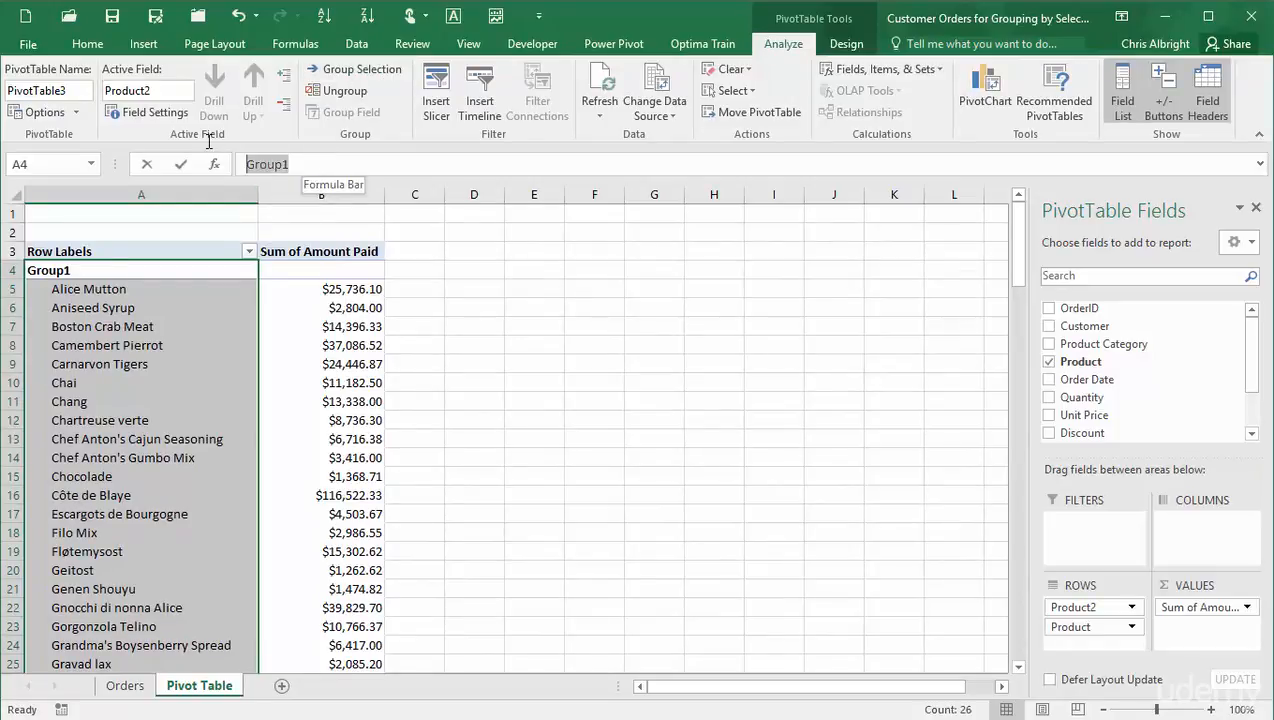
{"action": "type", "text": "A-H"}
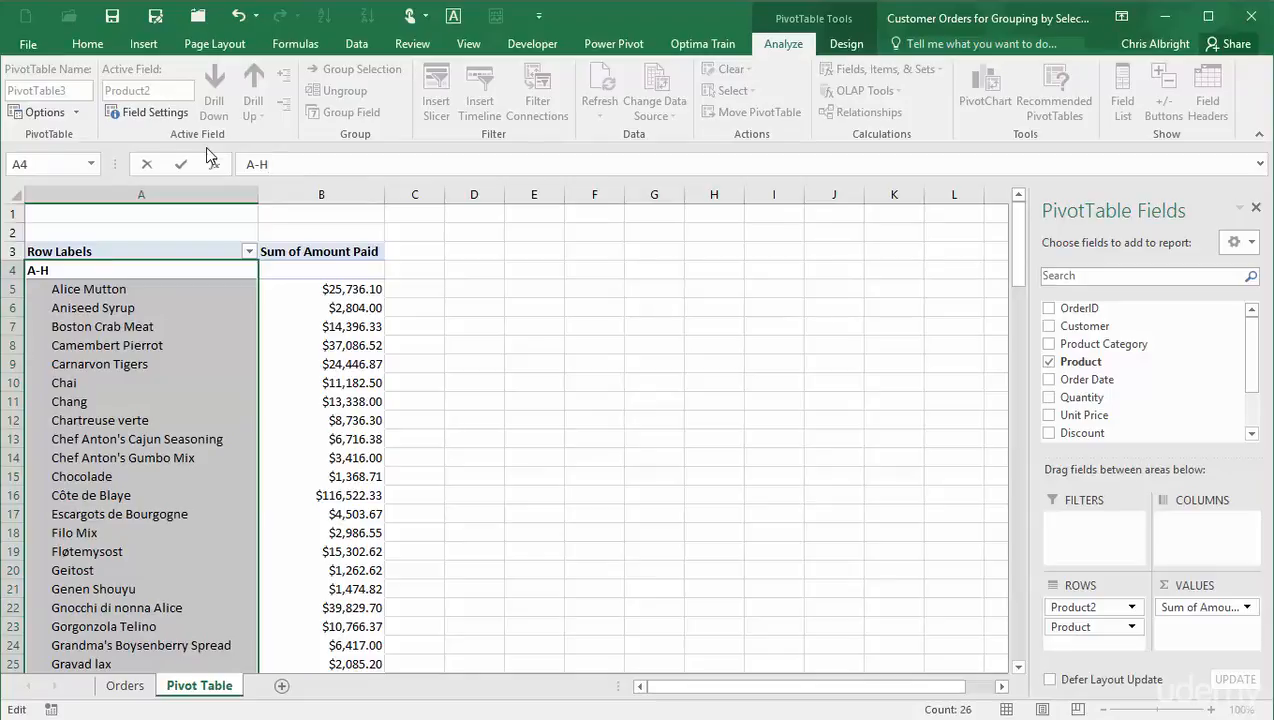
{"action": "key", "text": "Return"}
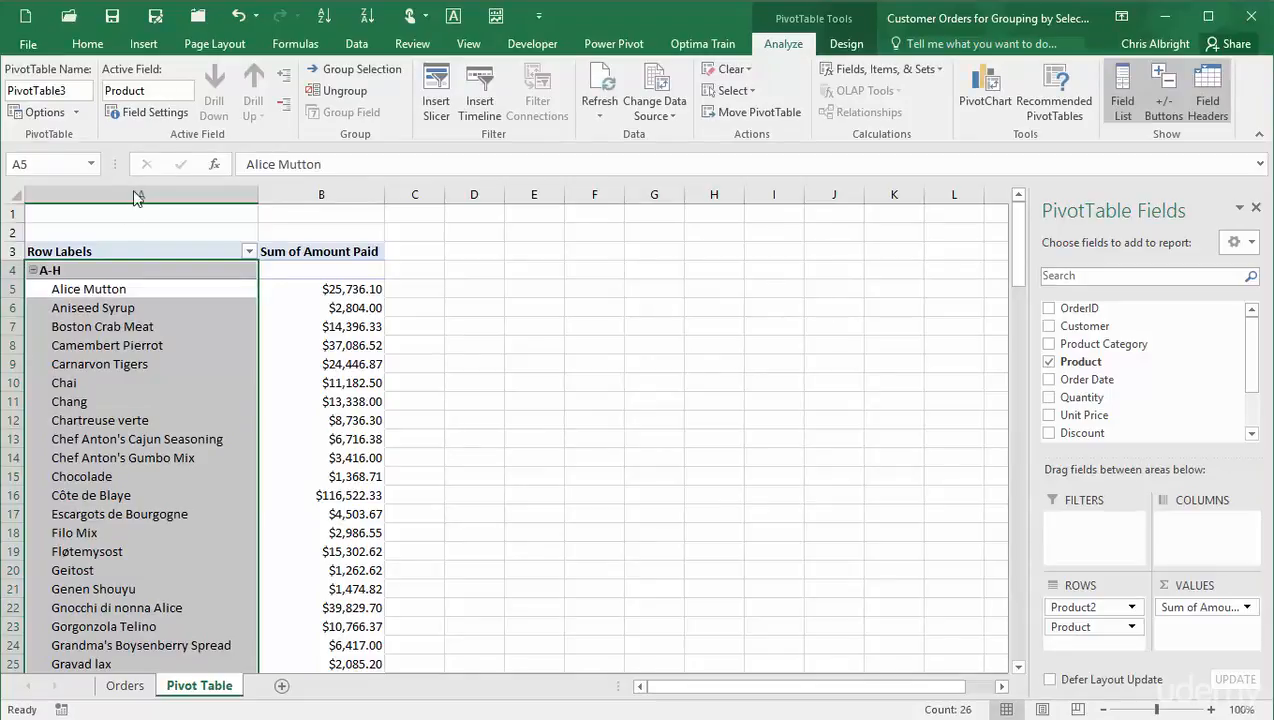
{"action": "left_click", "coordinate": [107, 290]}
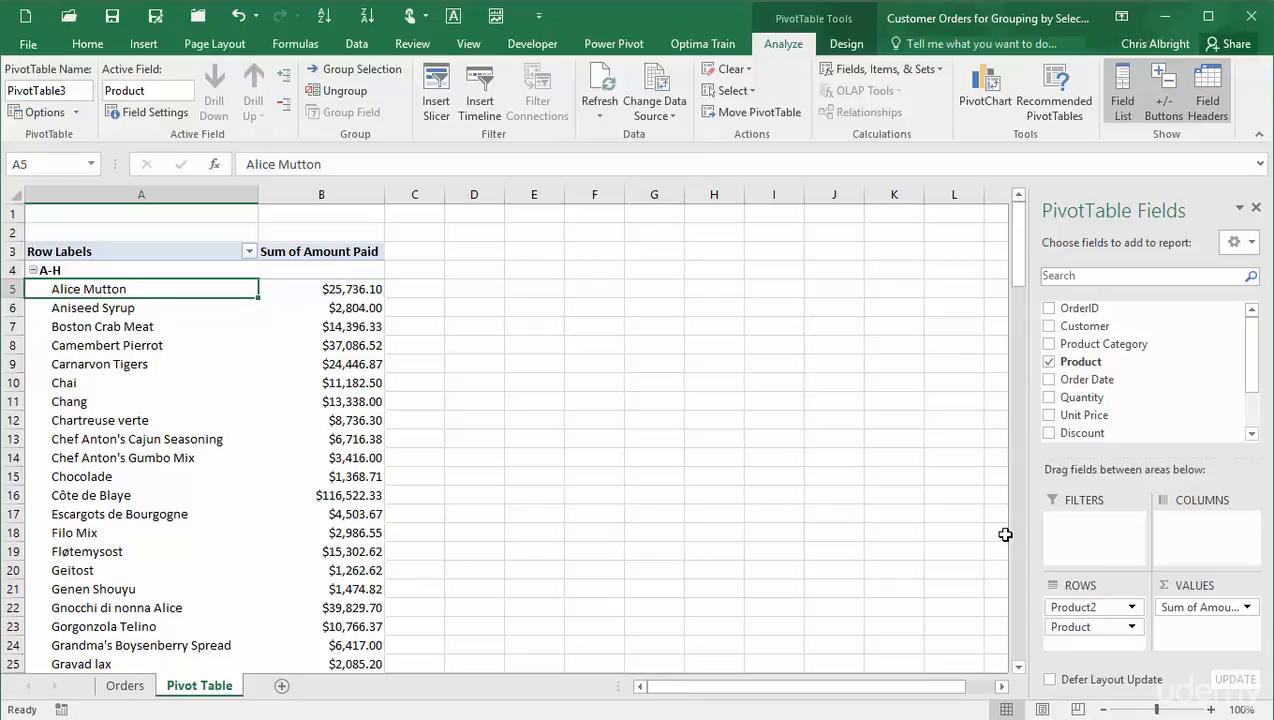
{"action": "left_click_drag", "start_coordinate": [1020, 258], "coordinate": [1016, 224]}
{"action": "left_click", "coordinate": [33, 270]}
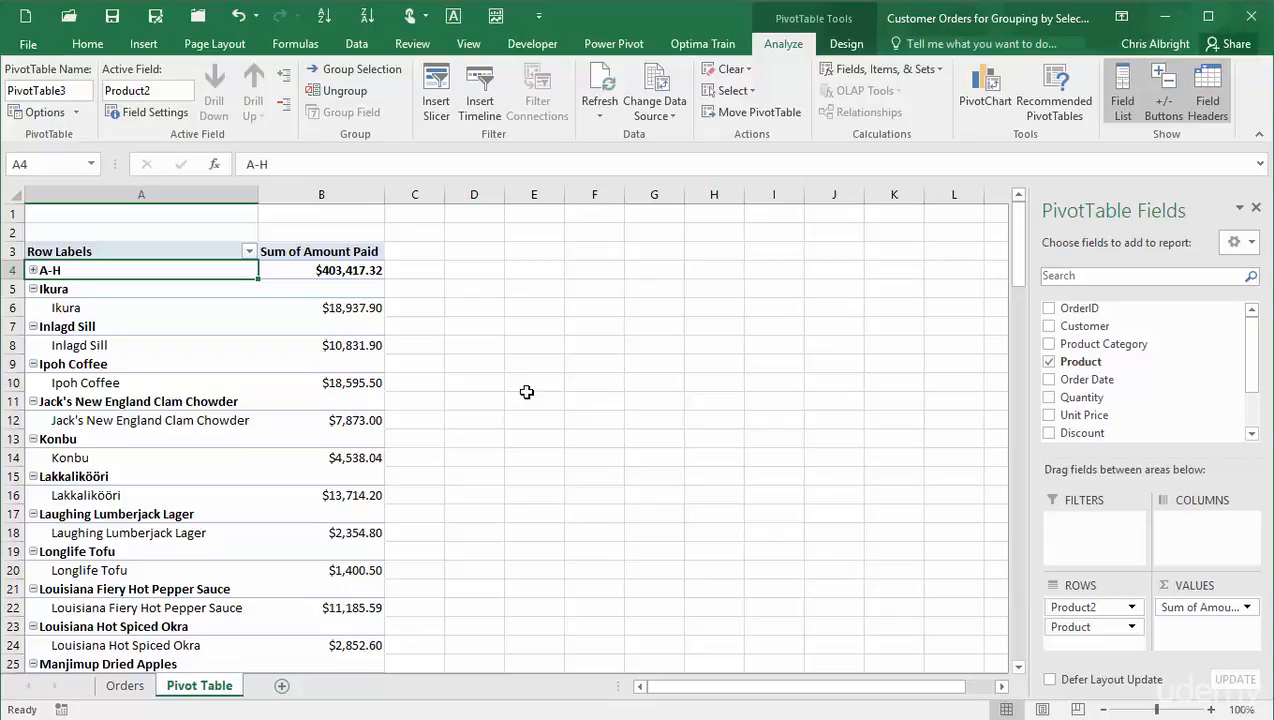
- Group the products from Ikura to Rössle Sauerkraut using Group Selection
{"action": "left_click", "coordinate": [51, 289]}
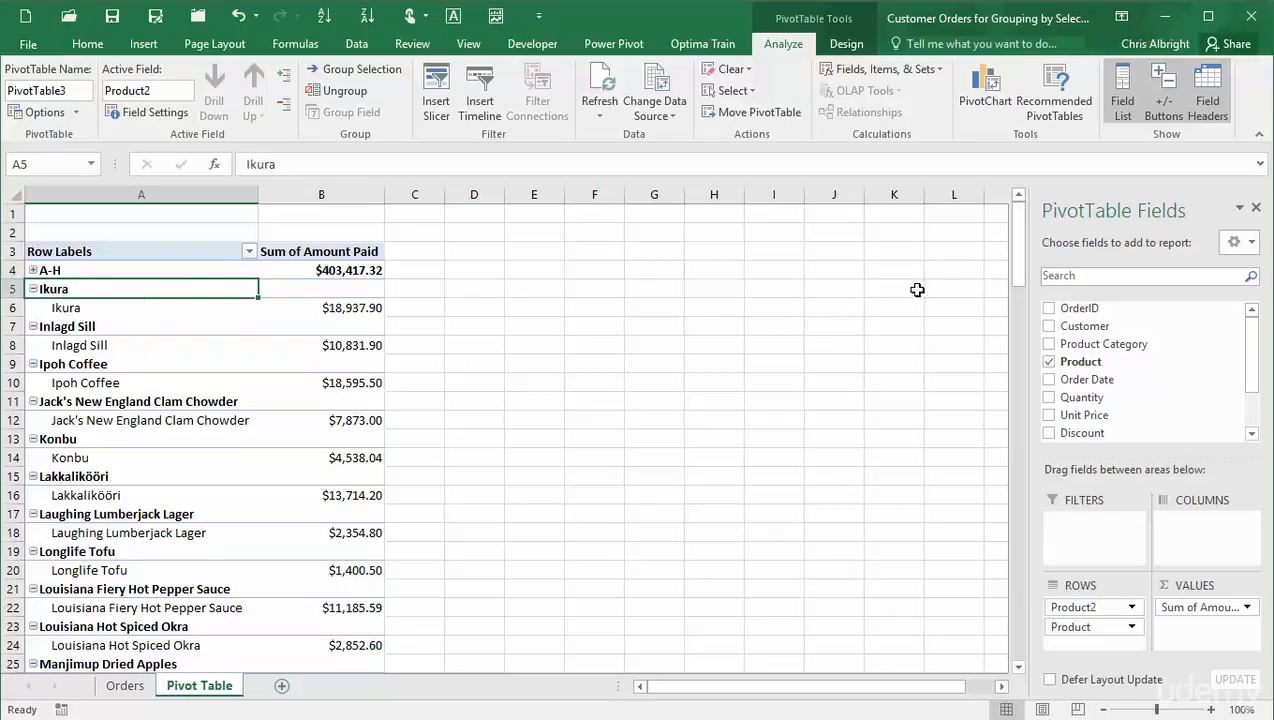
{"action": "left_click_drag", "start_coordinate": [1017, 272], "coordinate": [1040, 432]}
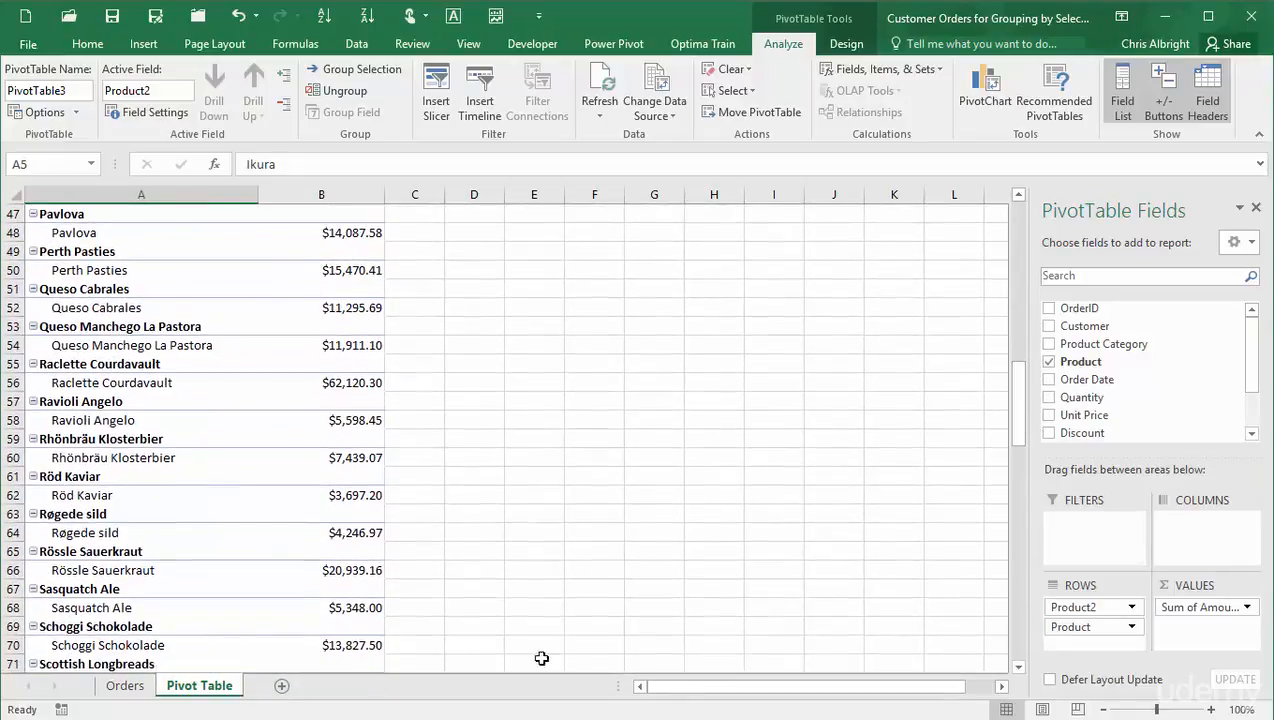
{"action": "left_click", "coordinate": [96, 572], "text": "shift"}
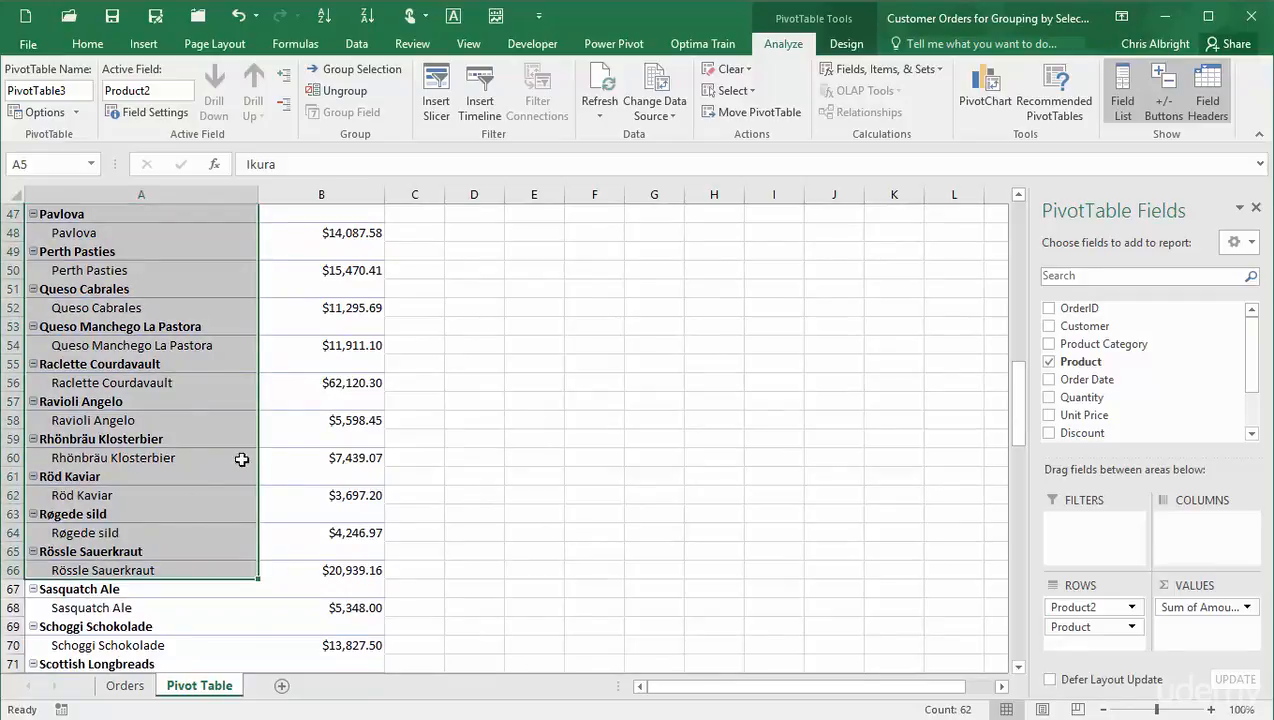
{"action": "left_click", "coordinate": [339, 69]}
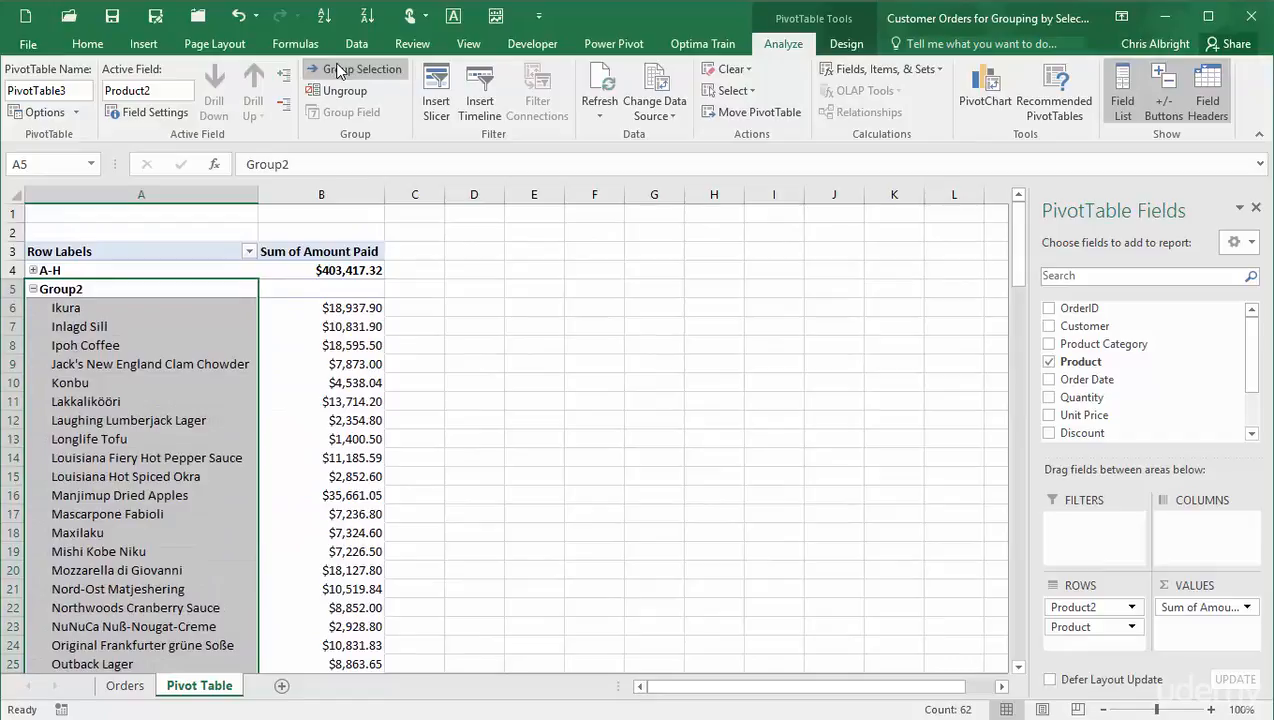
- Rename the second group to I-R and collapse it
{"action": "double_click", "coordinate": [335, 162]}
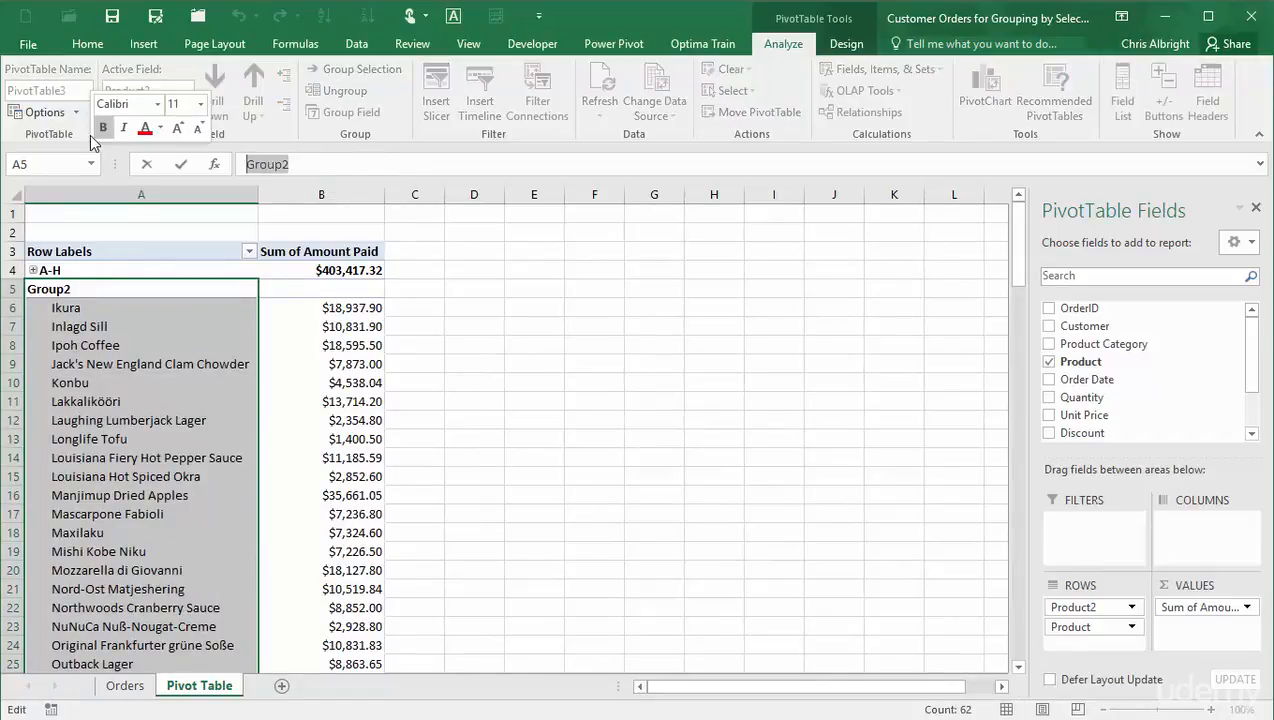
{"action": "type", "text": "I-"}
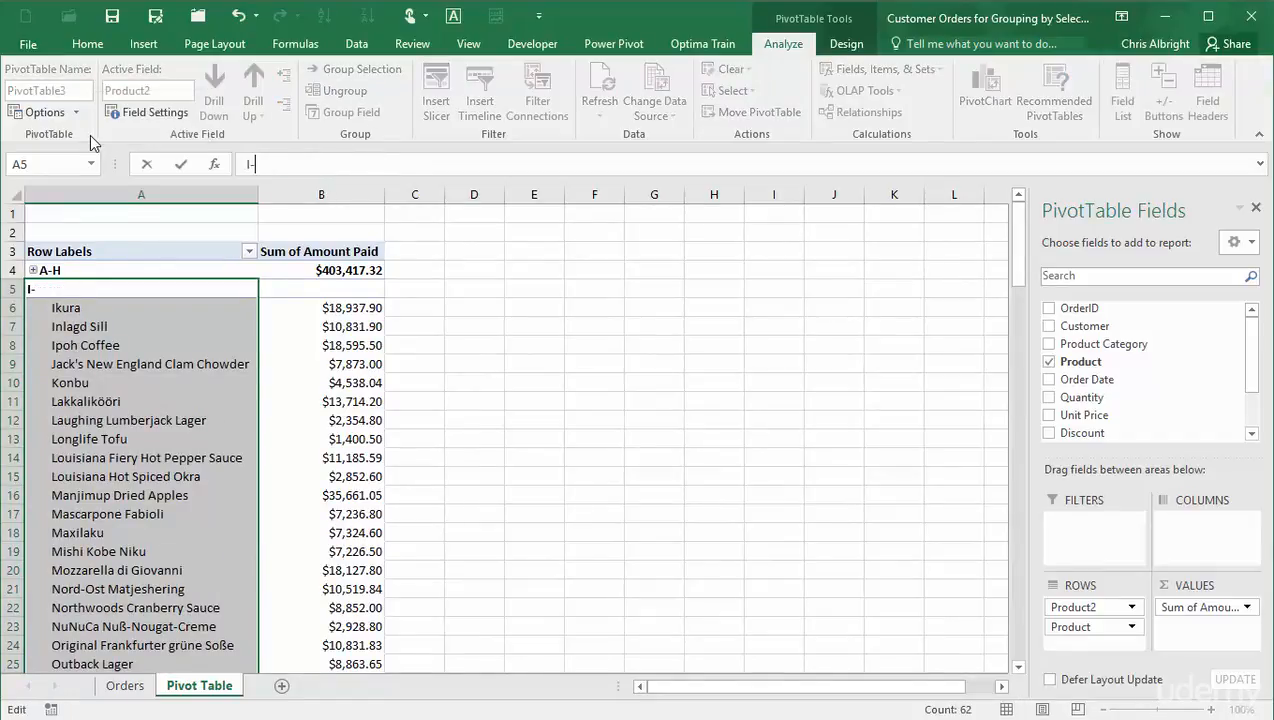
{"action": "type", "text": "R"}
{"action": "key", "text": "Return"}
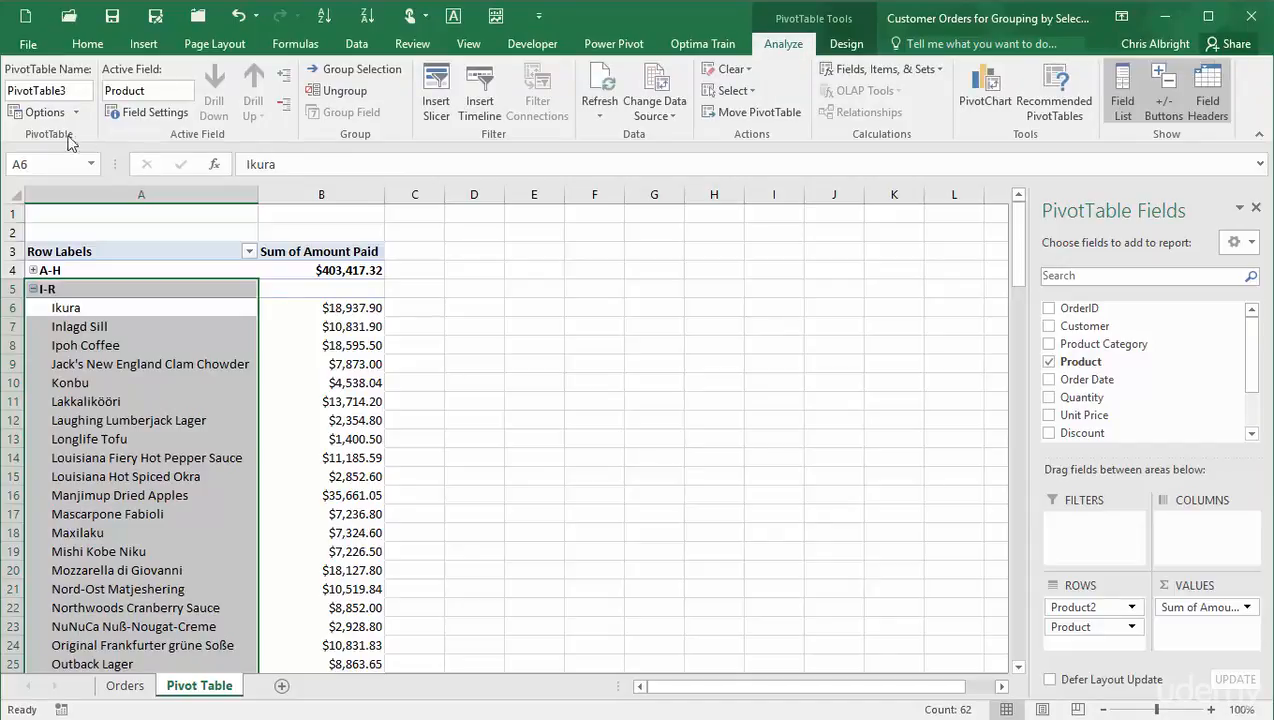
{"action": "left_click", "coordinate": [33, 289]}
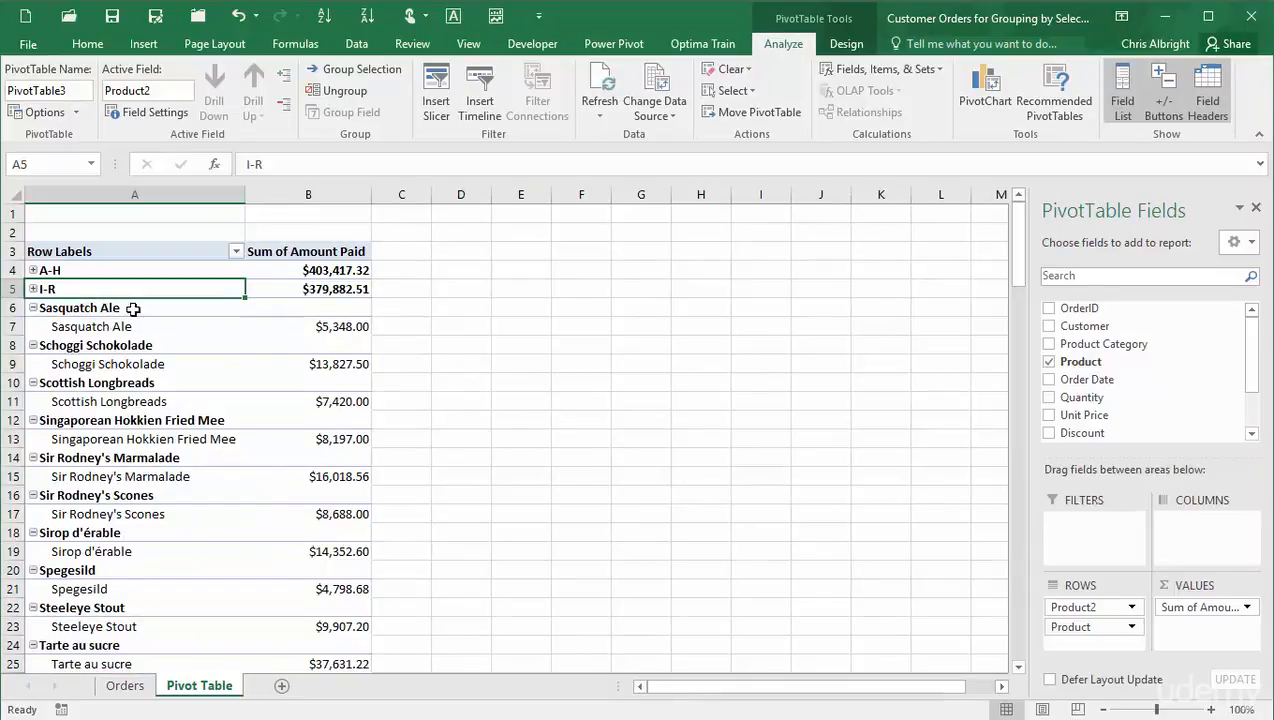
- Group the remaining products from Sasquatch Ale to Zaanse koeken using Group Selection
{"action": "left_click", "coordinate": [100, 308]}
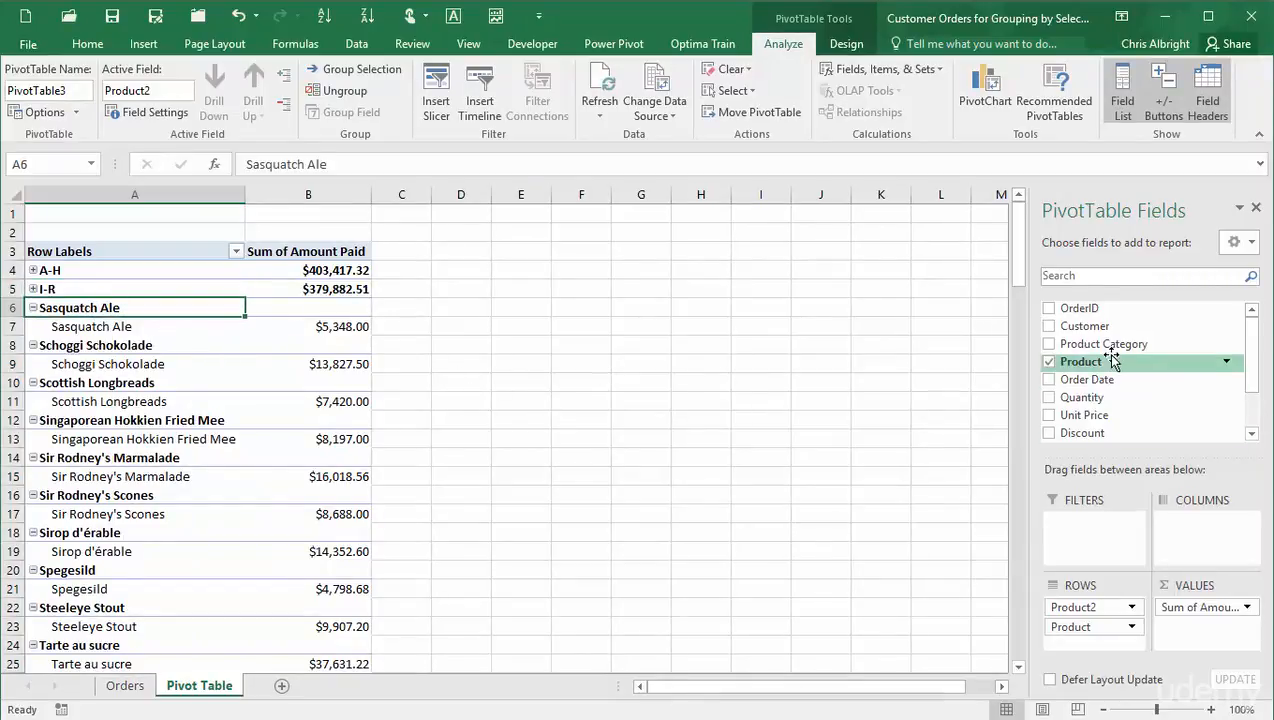
{"action": "left_click_drag", "start_coordinate": [1017, 280], "coordinate": [1015, 372]}
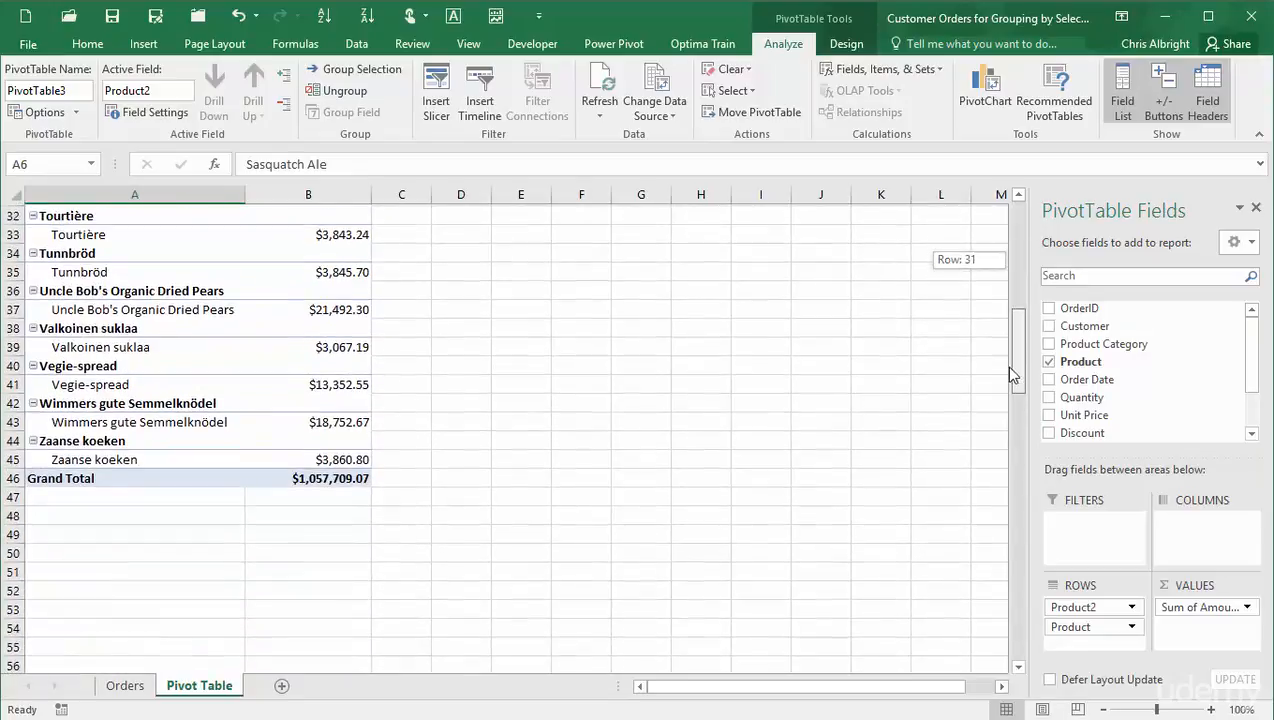
{"action": "left_click", "coordinate": [123, 457], "text": "shift"}
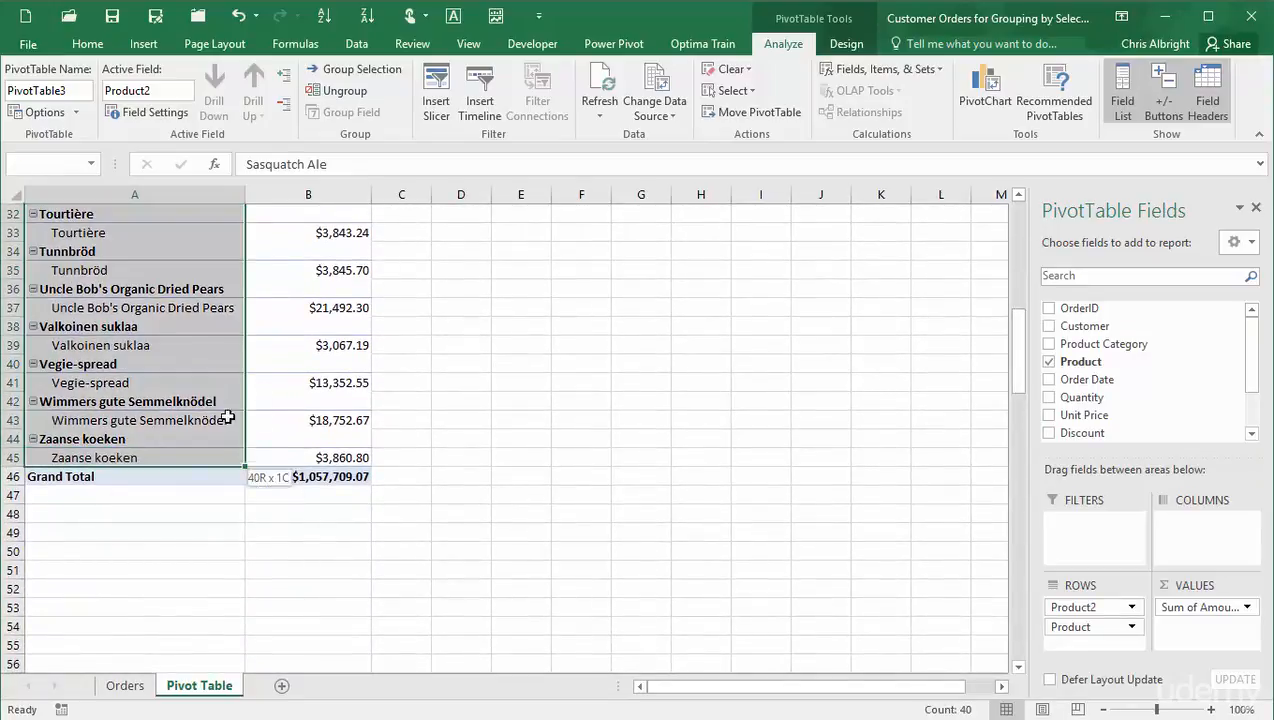
{"action": "left_click", "coordinate": [368, 67]}
- Rename the third group to S-Z
{"action": "double_click", "coordinate": [273, 163]}
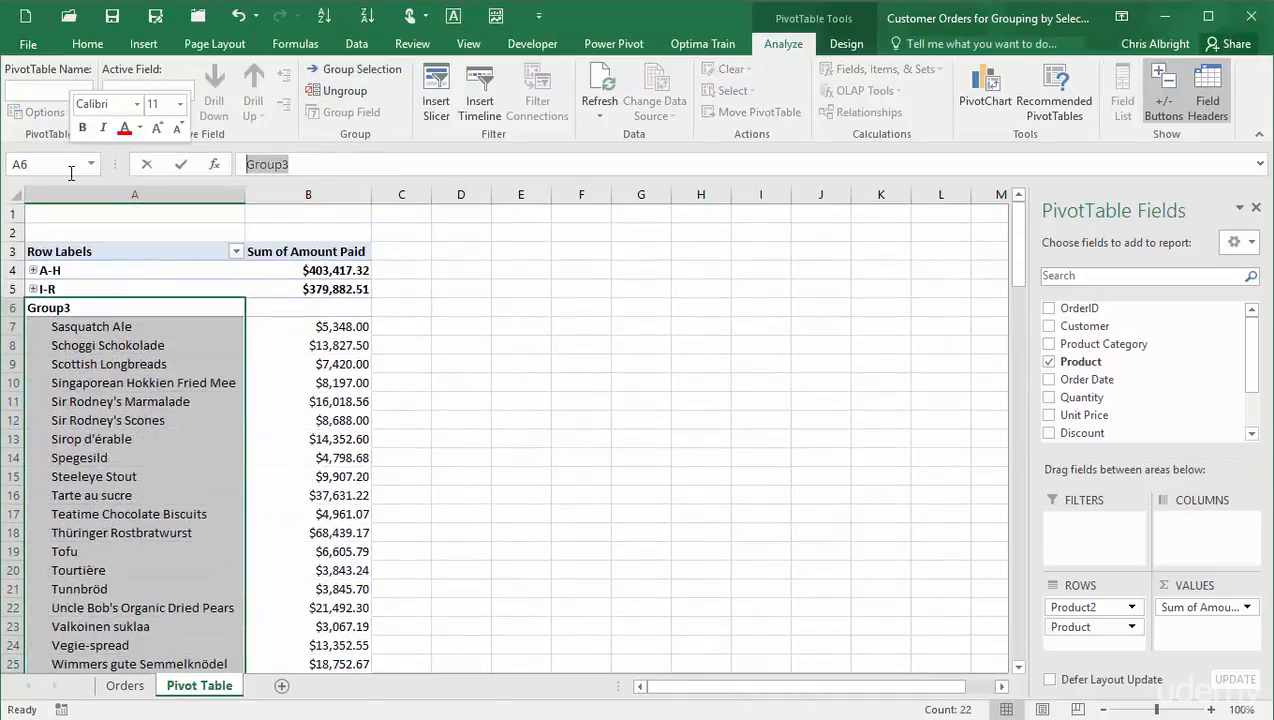
{"action": "type", "text": "S-"}
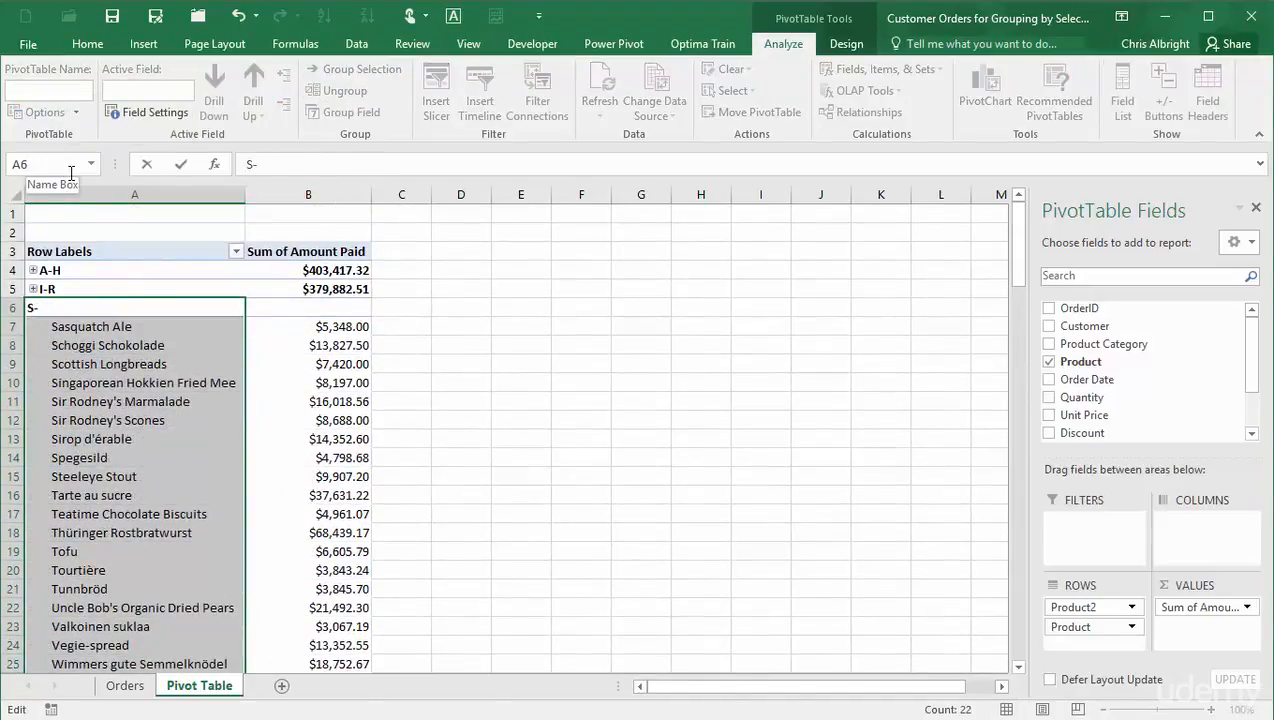
{"action": "type", "text": "Z"}
{"action": "key", "text": "Return"}
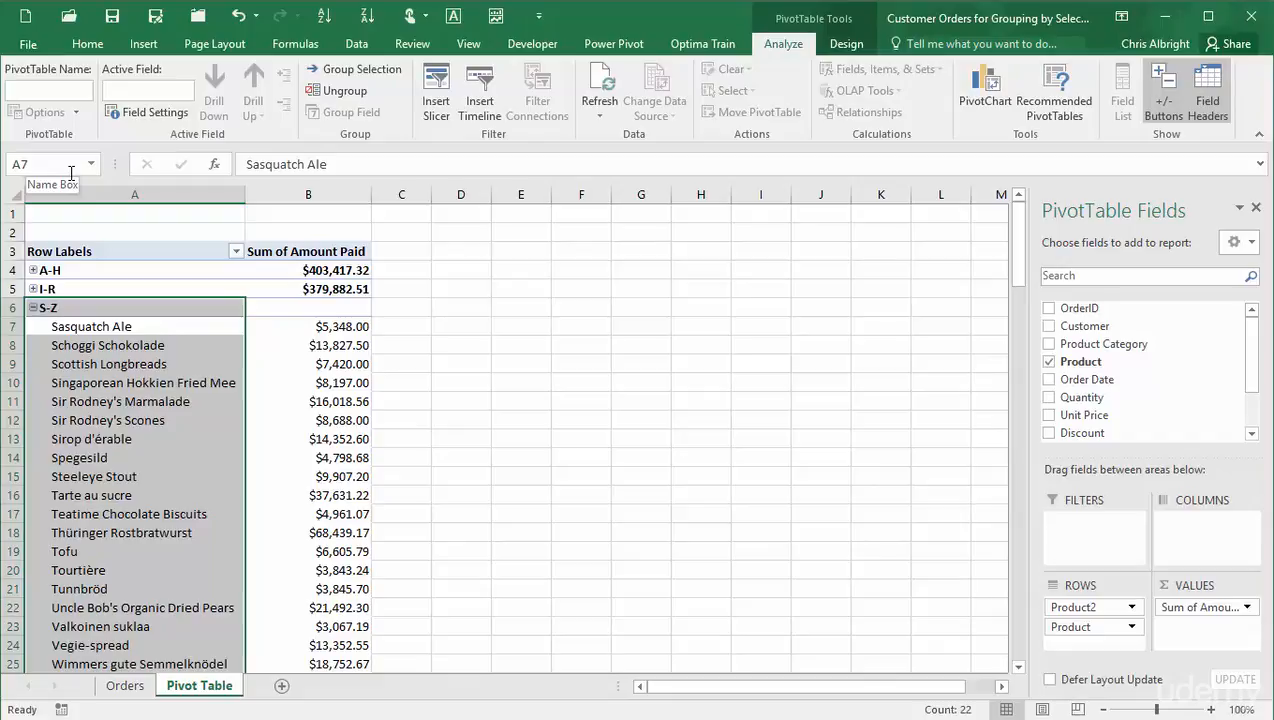
- Collapse the S-Z group, then expand and collapse the I-R group again
{"action": "left_click", "coordinate": [38, 311]}
{"action": "left_click", "coordinate": [34, 309]}
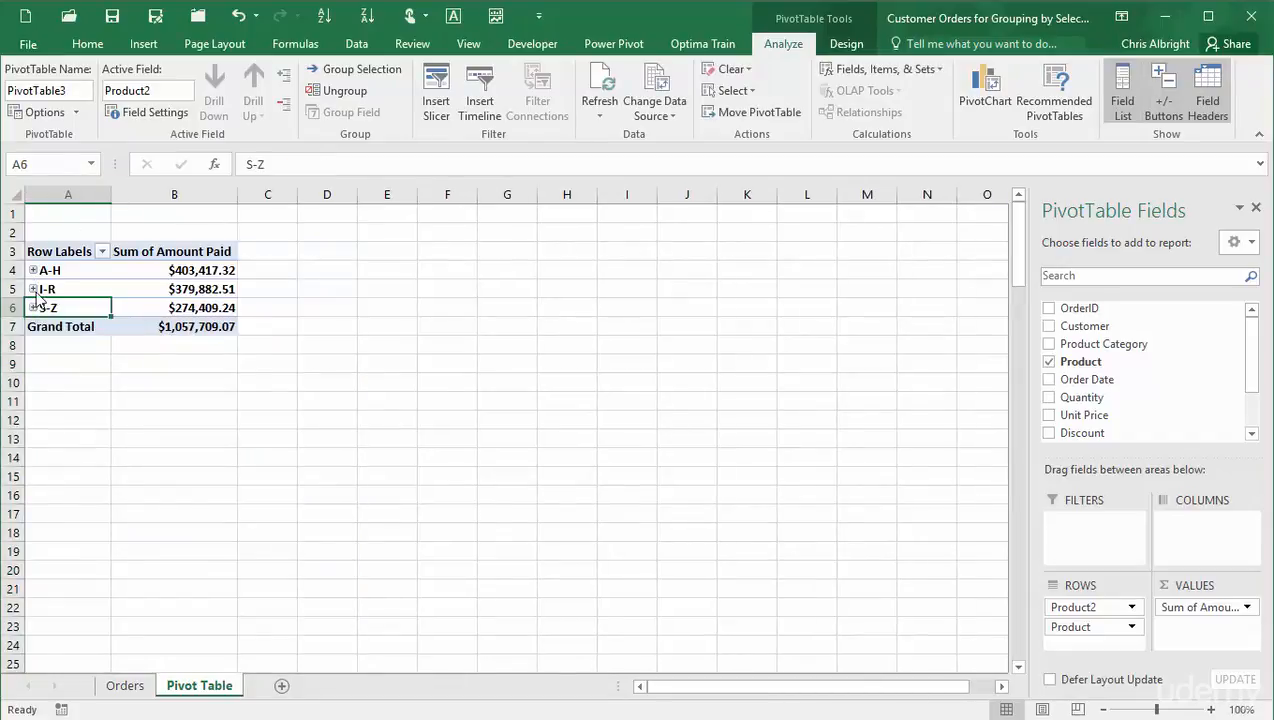
{"action": "left_click", "coordinate": [33, 290]}
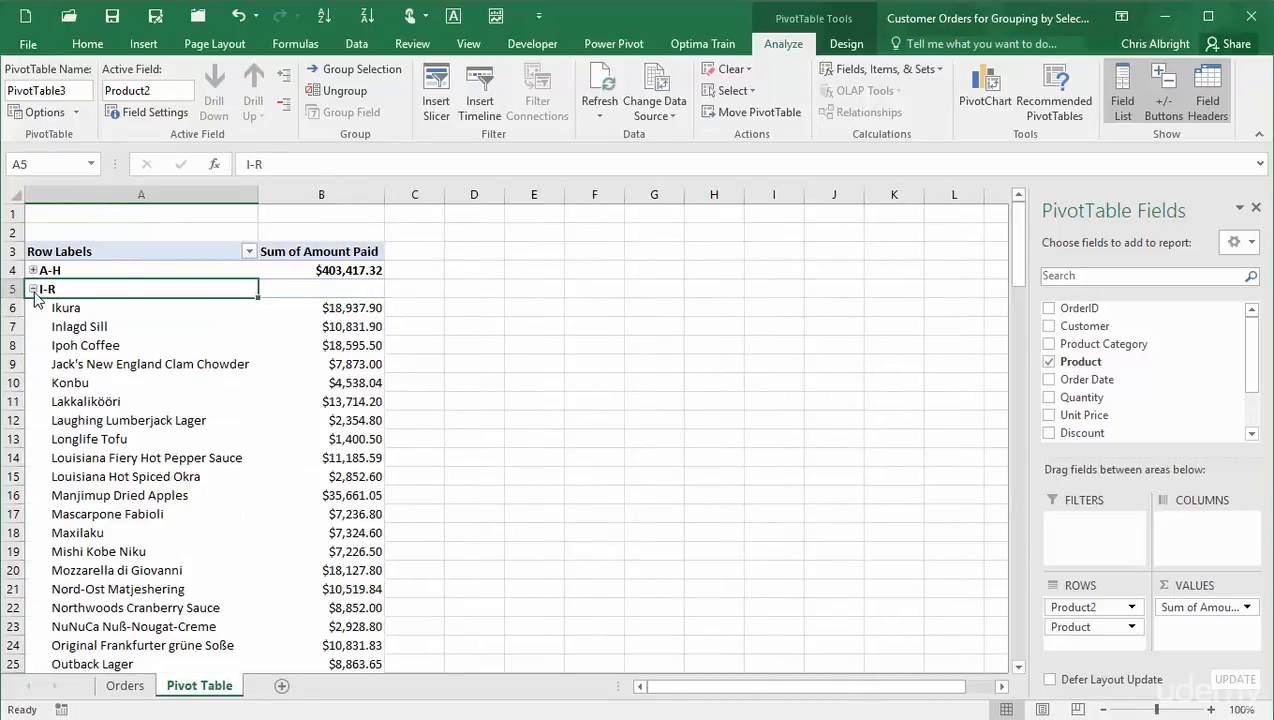
{"action": "left_click", "coordinate": [33, 290]}
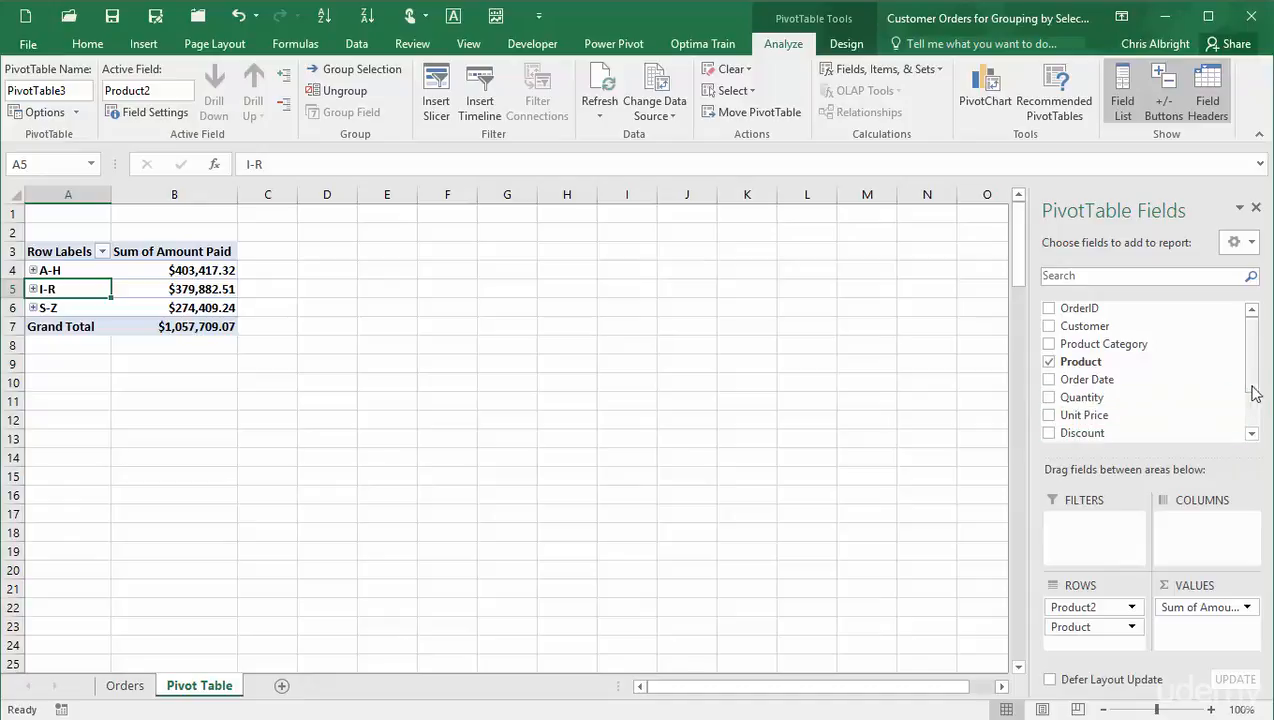
- Rename the grouping field Product2 to Product Group
{"action": "left_click", "coordinate": [1080, 608]}
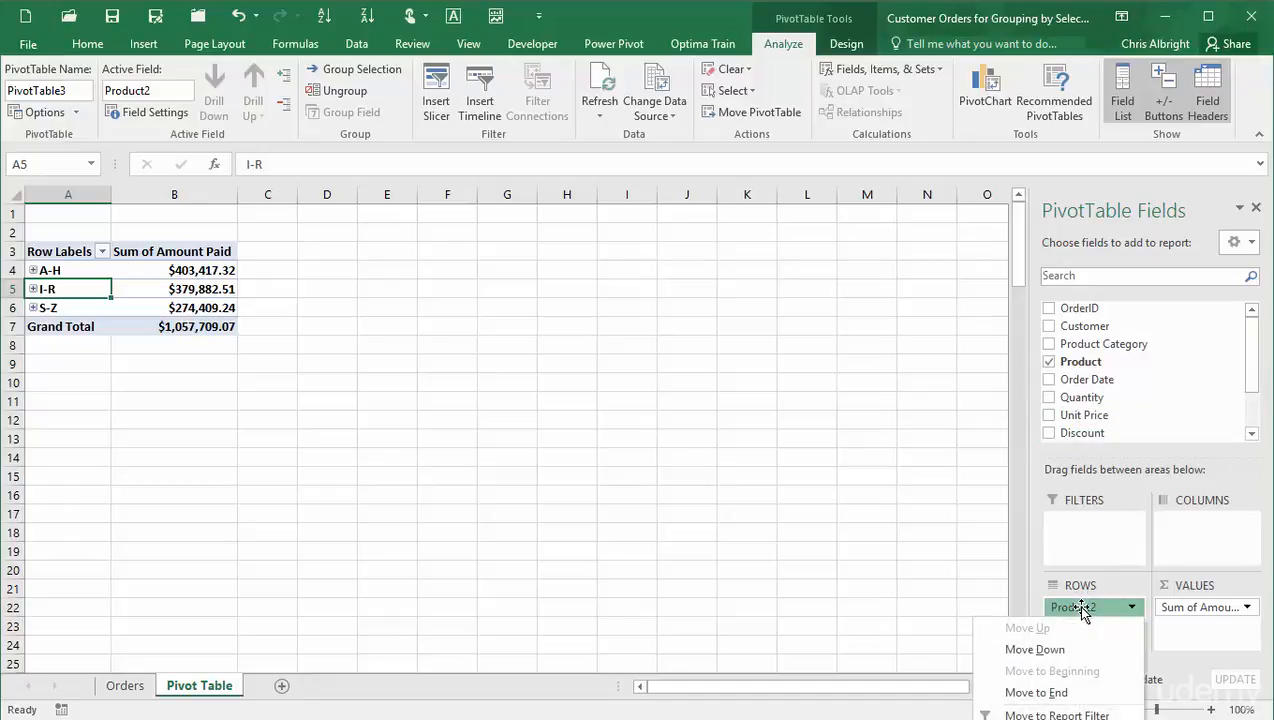
{"action": "left_click", "coordinate": [150, 92]}
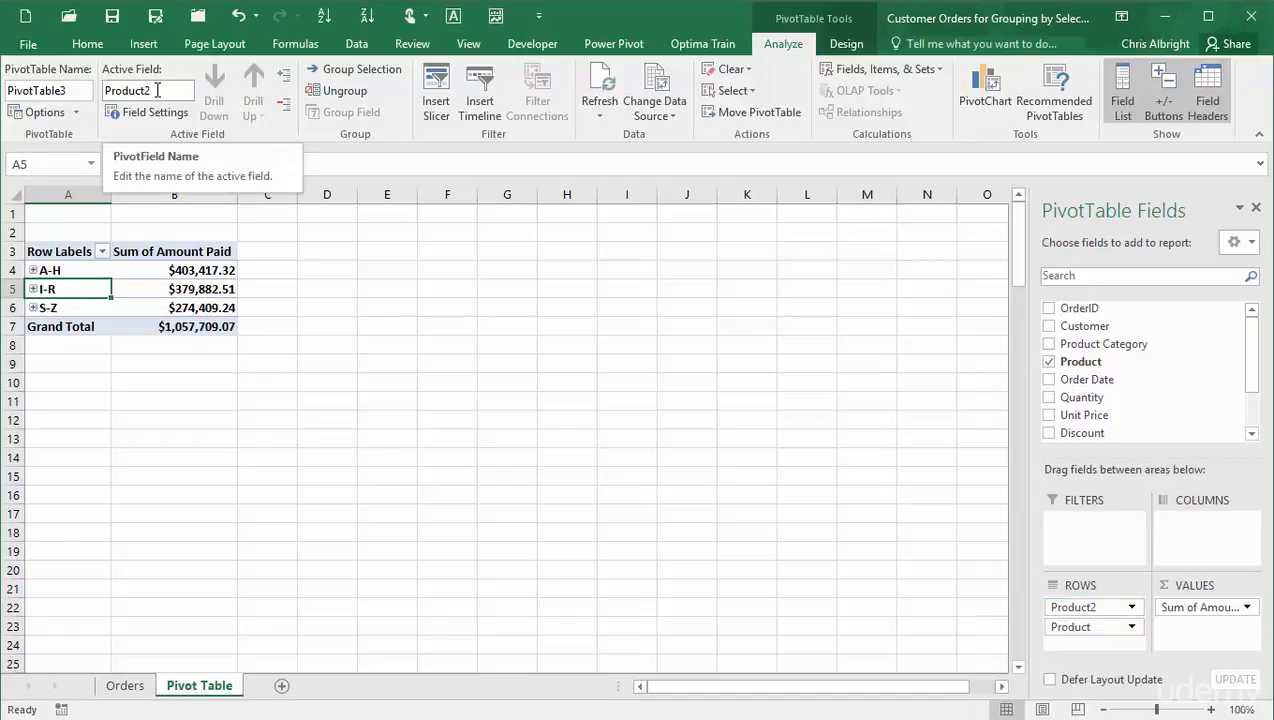
{"action": "double_click", "coordinate": [174, 90]}
{"action": "type", "text": "P"}
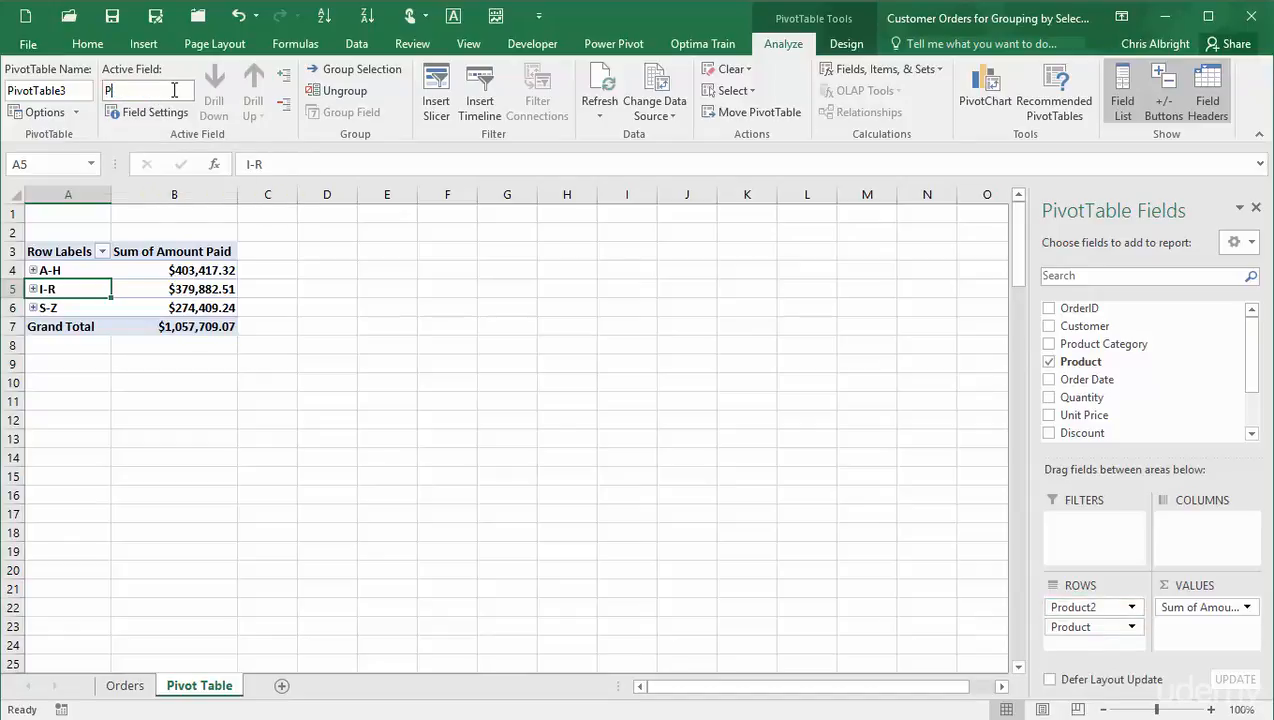
{"action": "type", "text": "roduct Group"}
{"action": "key", "text": "Return"}
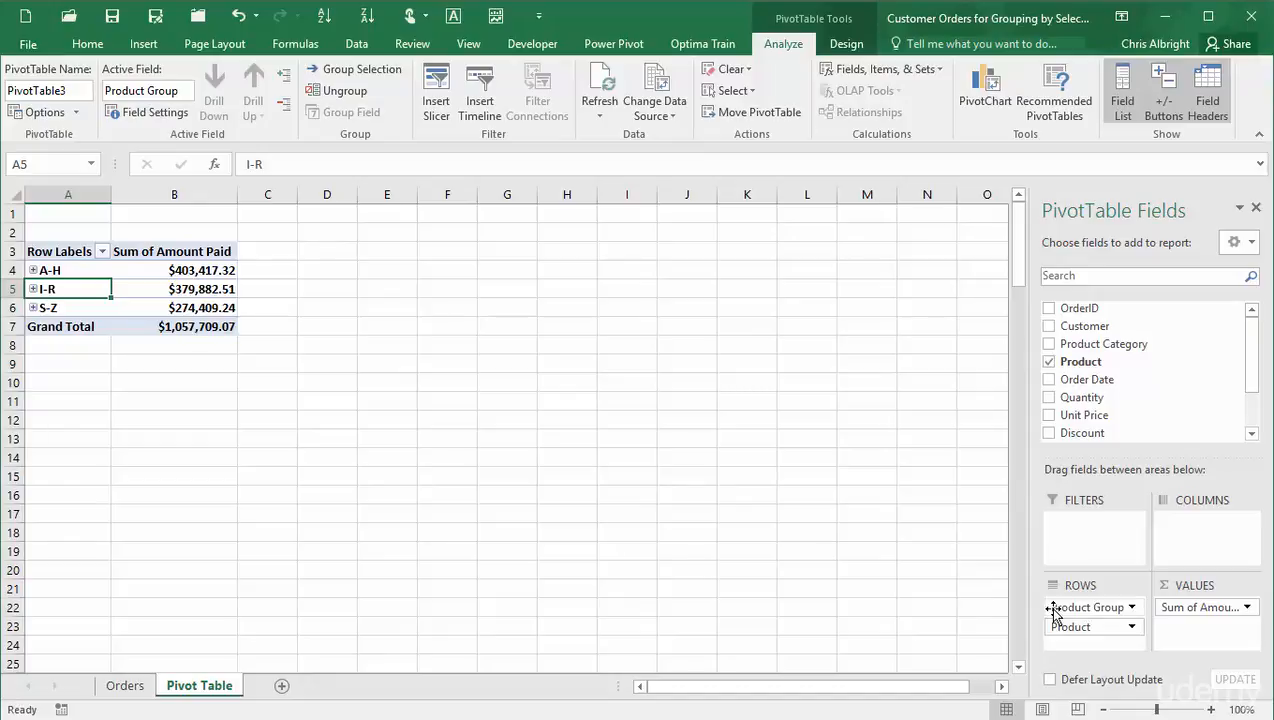
- Move the Product Group field into the report filter area and filter the report to the I-R group
{"action": "left_click_drag", "start_coordinate": [1052, 612], "coordinate": [1088, 540]}
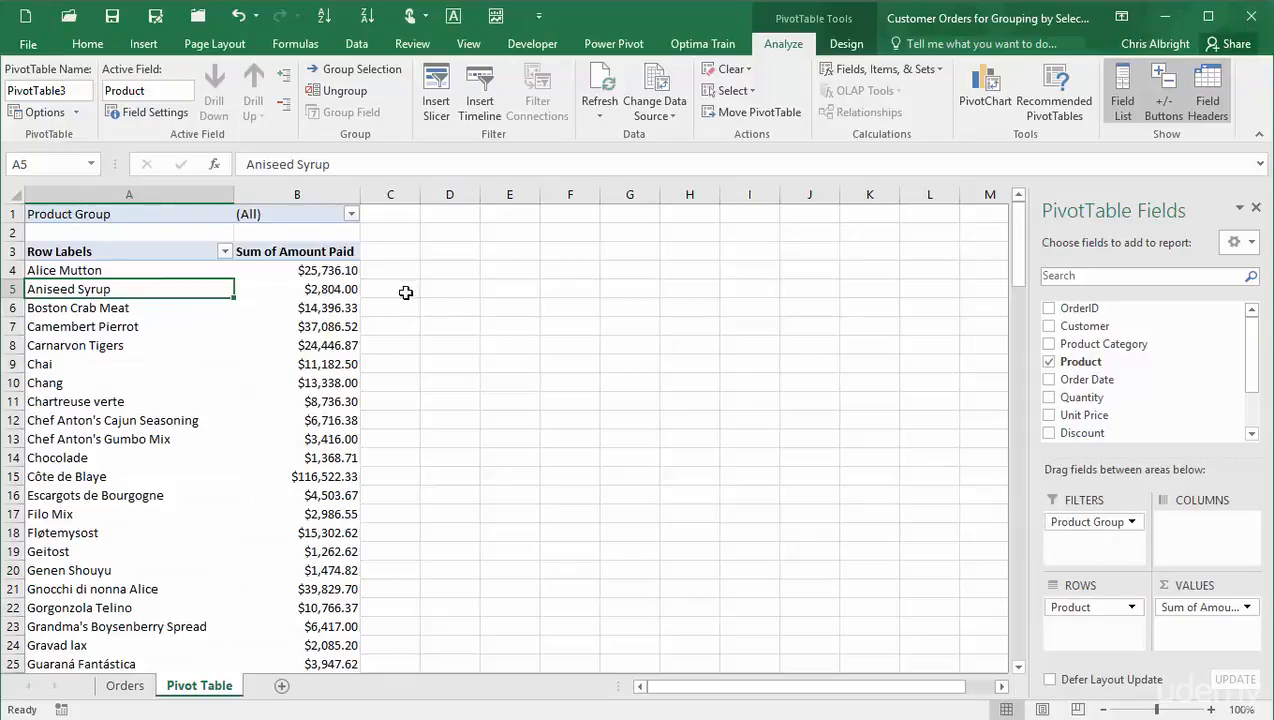
{"action": "left_click", "coordinate": [351, 214]}
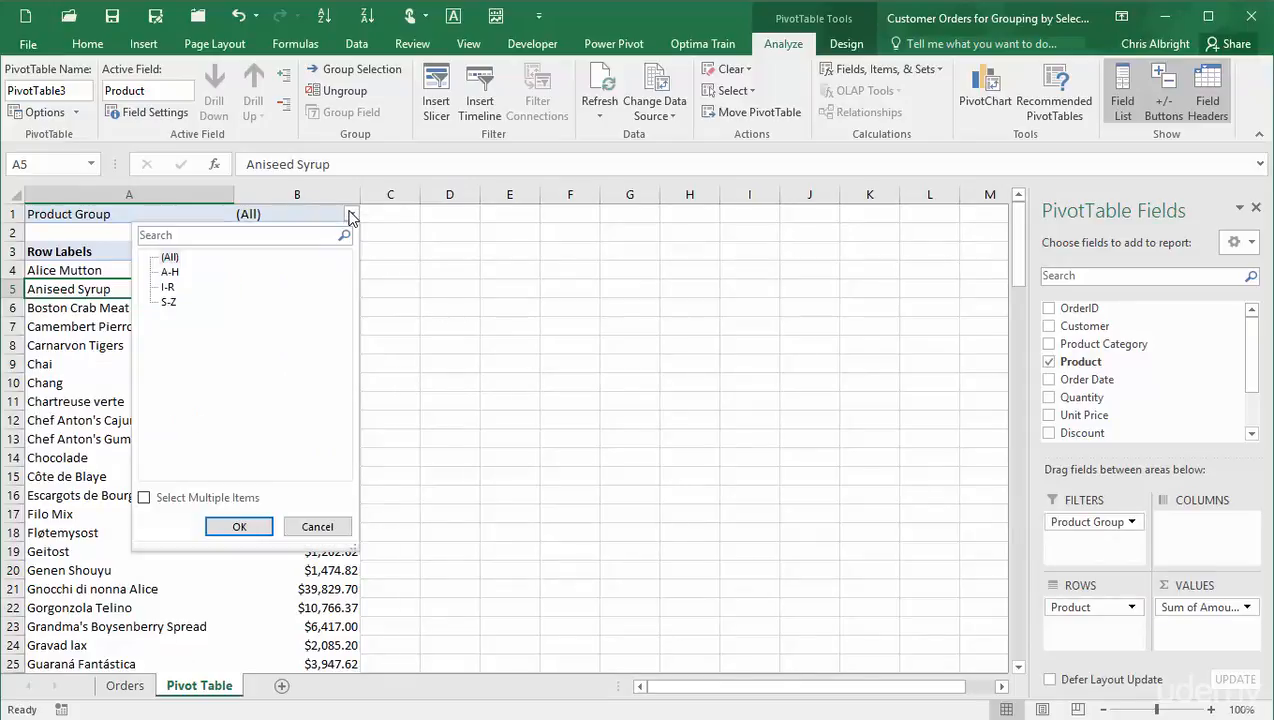
{"action": "left_click", "coordinate": [168, 287]}
{"action": "left_click", "coordinate": [264, 526]}
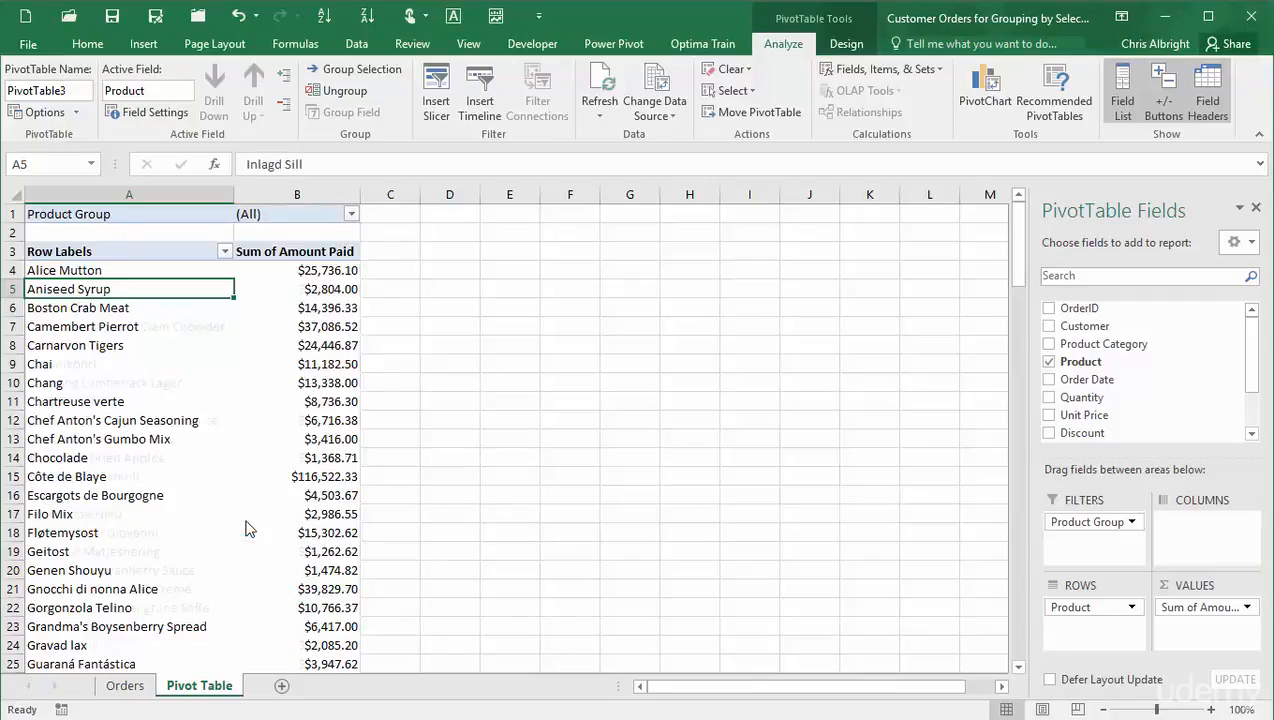
- Set the Product Group report filter back to show all groups
{"action": "left_click", "coordinate": [352, 215]}
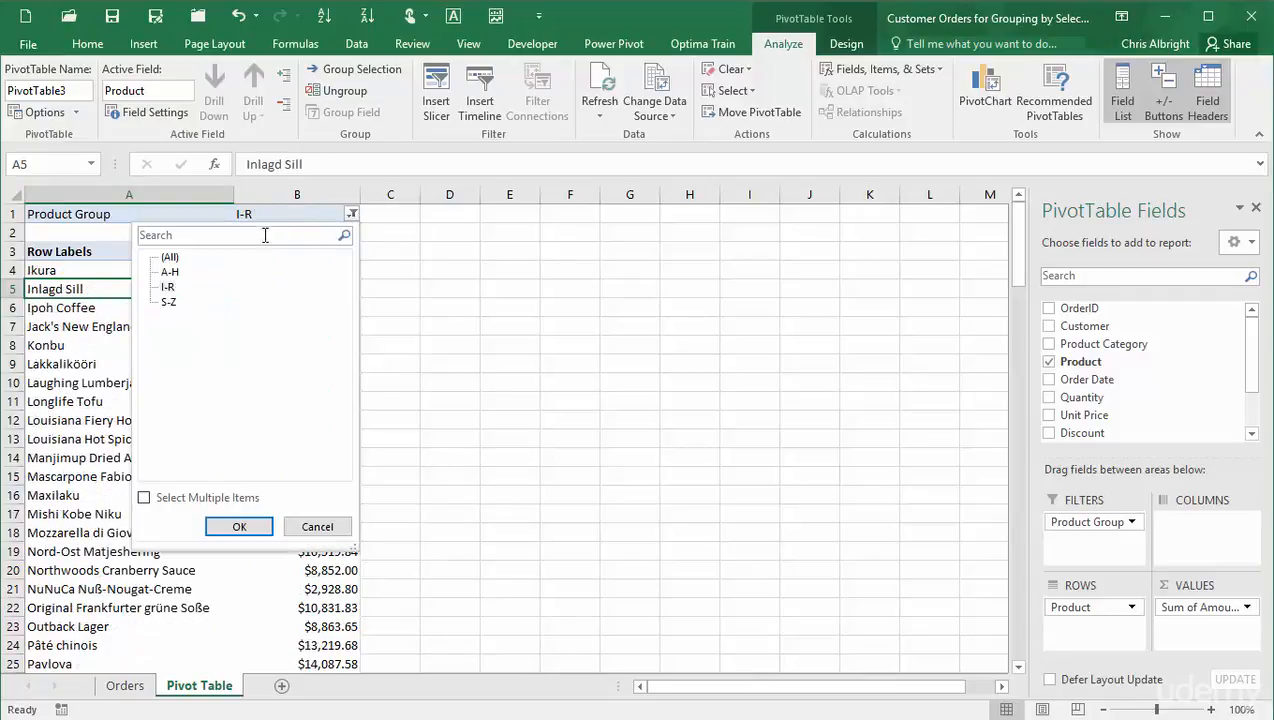
{"action": "left_click", "coordinate": [163, 258]}
{"action": "left_click", "coordinate": [239, 526]}
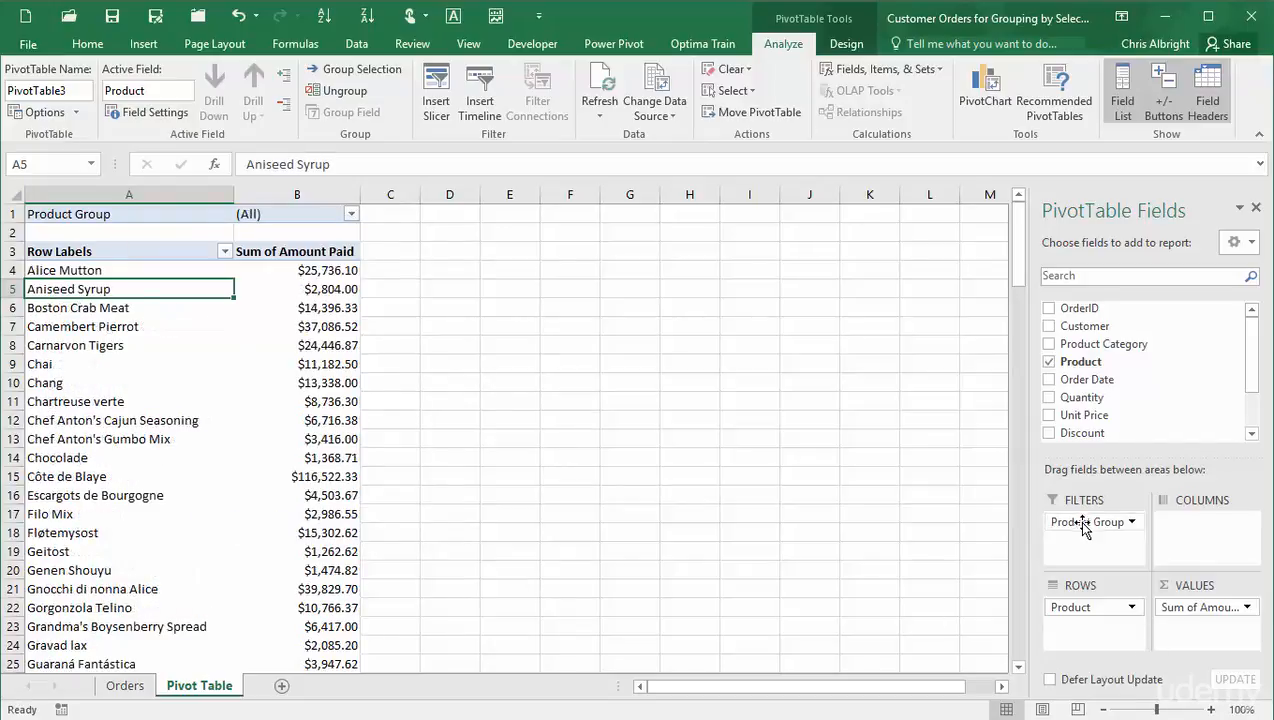
- Move the Product Group field from the filters to the column area of the pivot table
{"action": "left_click_drag", "start_coordinate": [1088, 521], "coordinate": [1200, 545]}
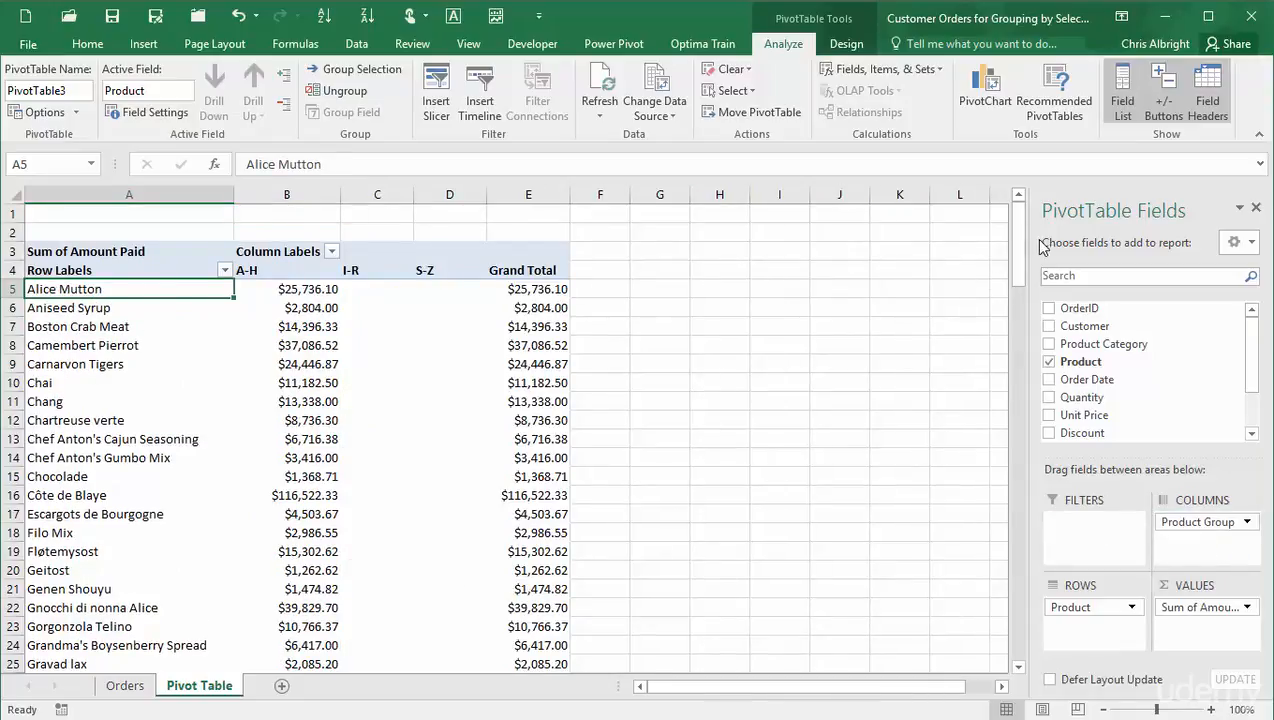
{"action": "left_click_drag", "start_coordinate": [1020, 250], "coordinate": [1031, 220]}
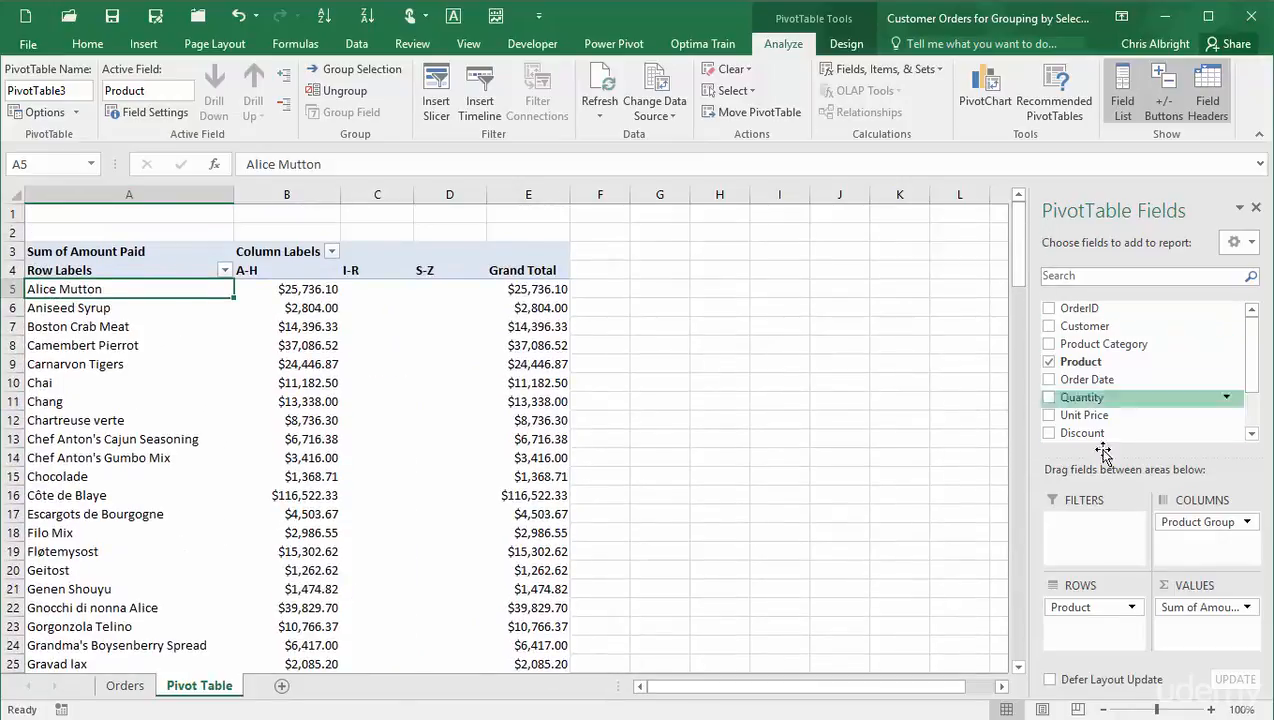
- Remove Product Group from the columns and add it back to the rows above Product
{"action": "left_click_drag", "start_coordinate": [1199, 528], "coordinate": [884, 533]}
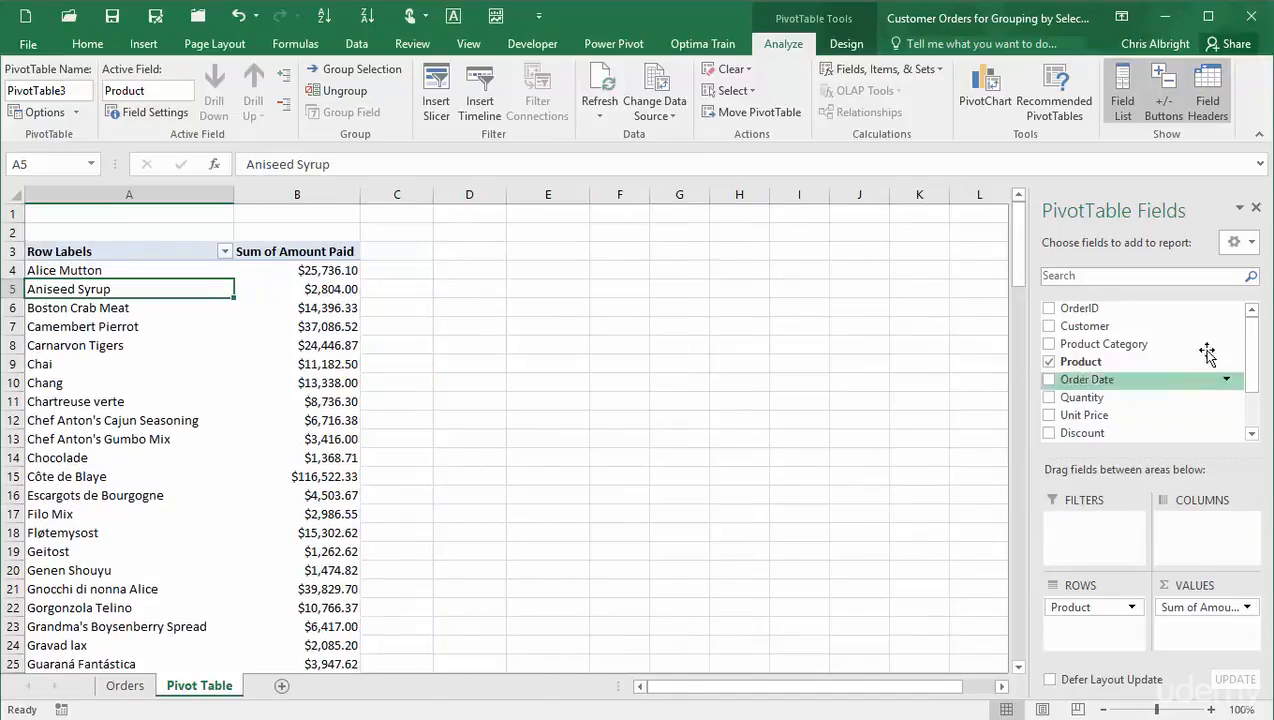
{"action": "left_click_drag", "start_coordinate": [1251, 340], "coordinate": [1256, 398]}
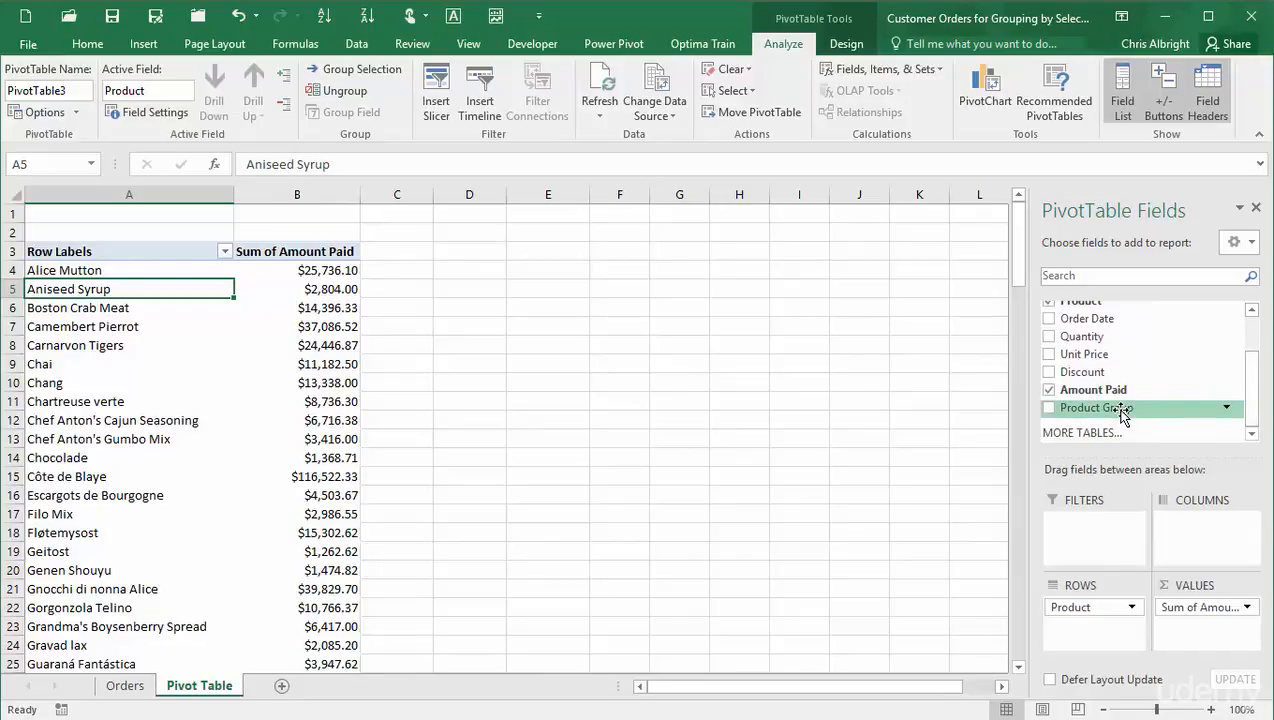
{"action": "left_click_drag", "start_coordinate": [1122, 415], "coordinate": [1083, 606]}
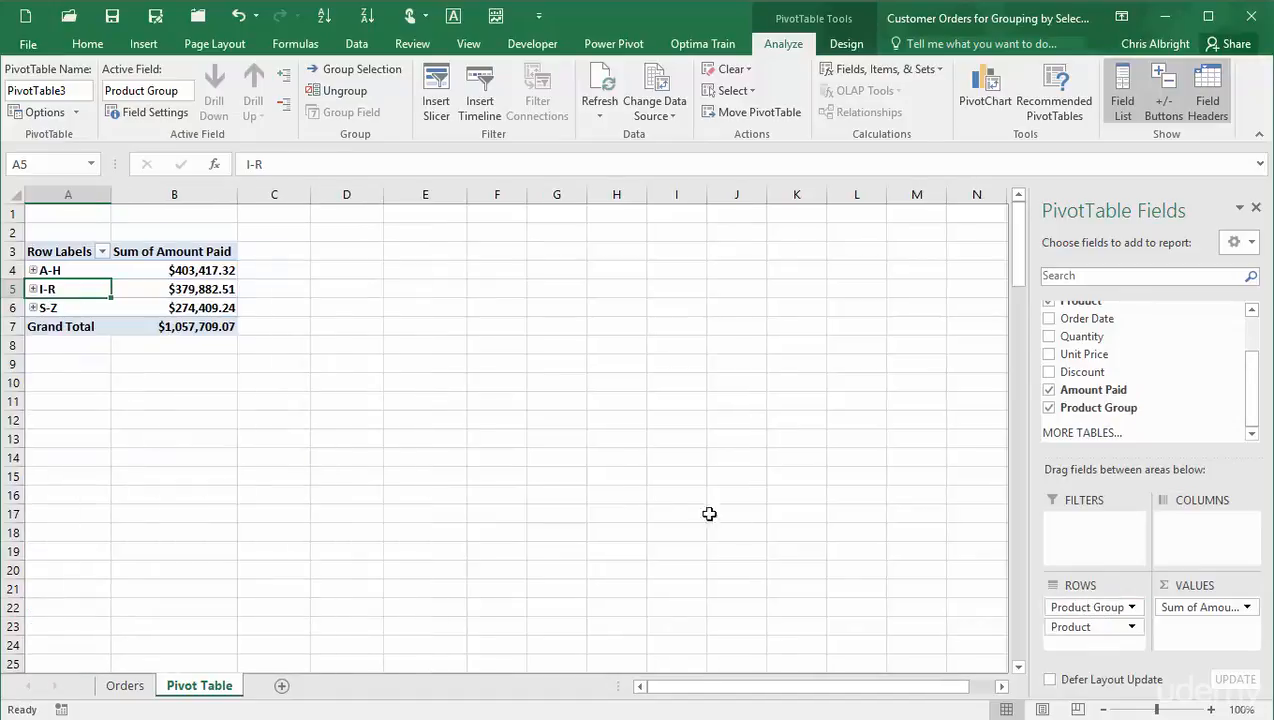